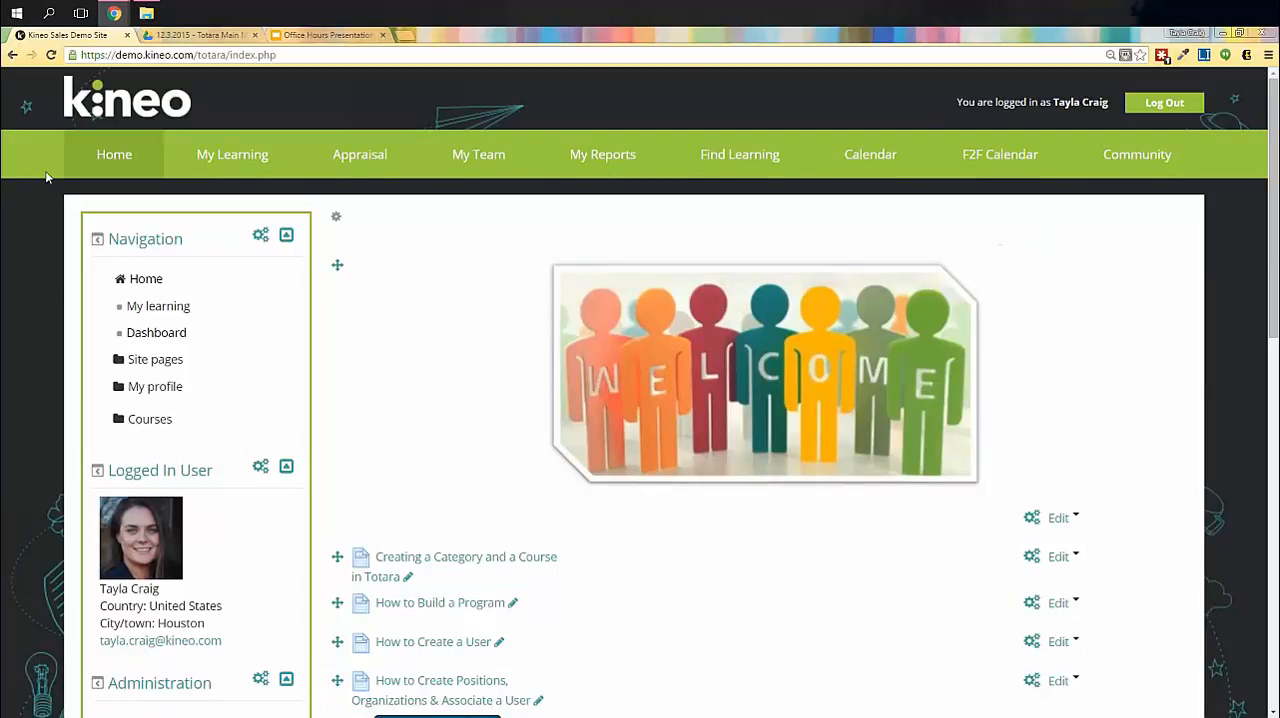
# - Open the Main menu settings found under Appearance in the Site administration tree
pyautogui.moveTo(1089, 172)
pyautogui.scroll(-1, 60, 508)
pyautogui.scroll(-3, 60, 508)
pyautogui.scroll(-4, 60, 508)
pyautogui.click(140, 522)
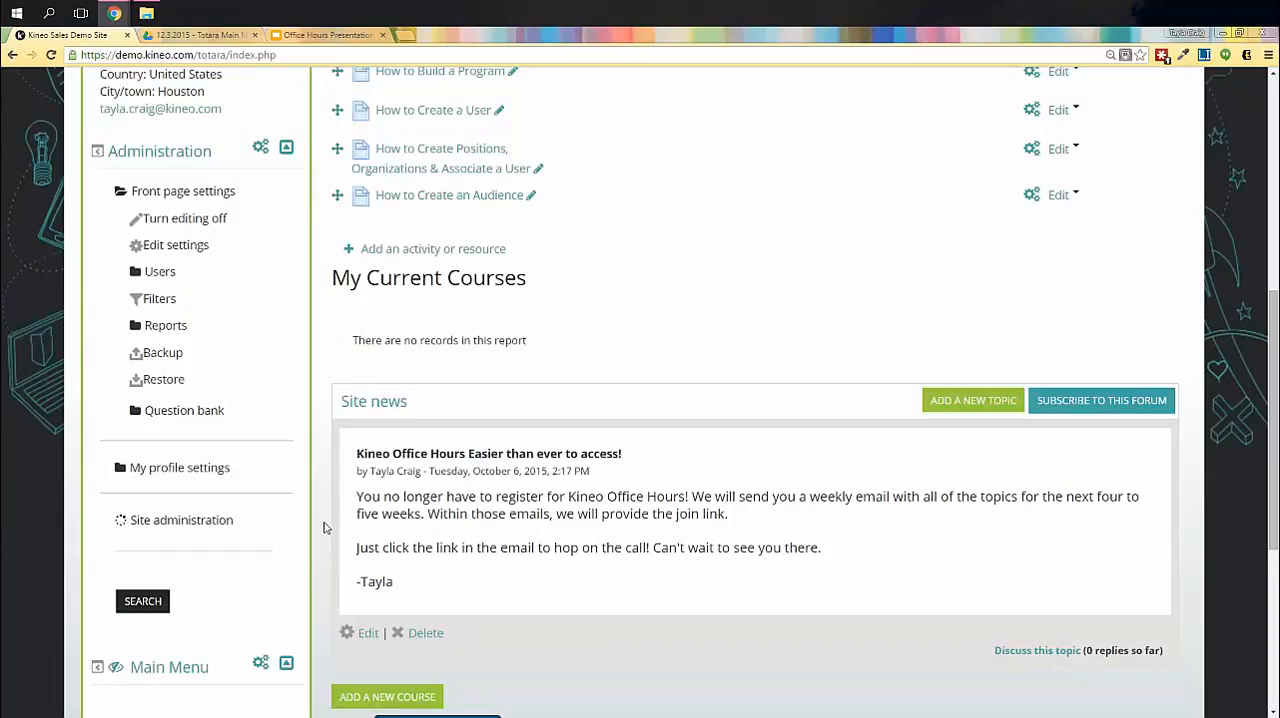
pyautogui.scroll(-1, 318, 527)
pyautogui.scroll(-6, 318, 527)
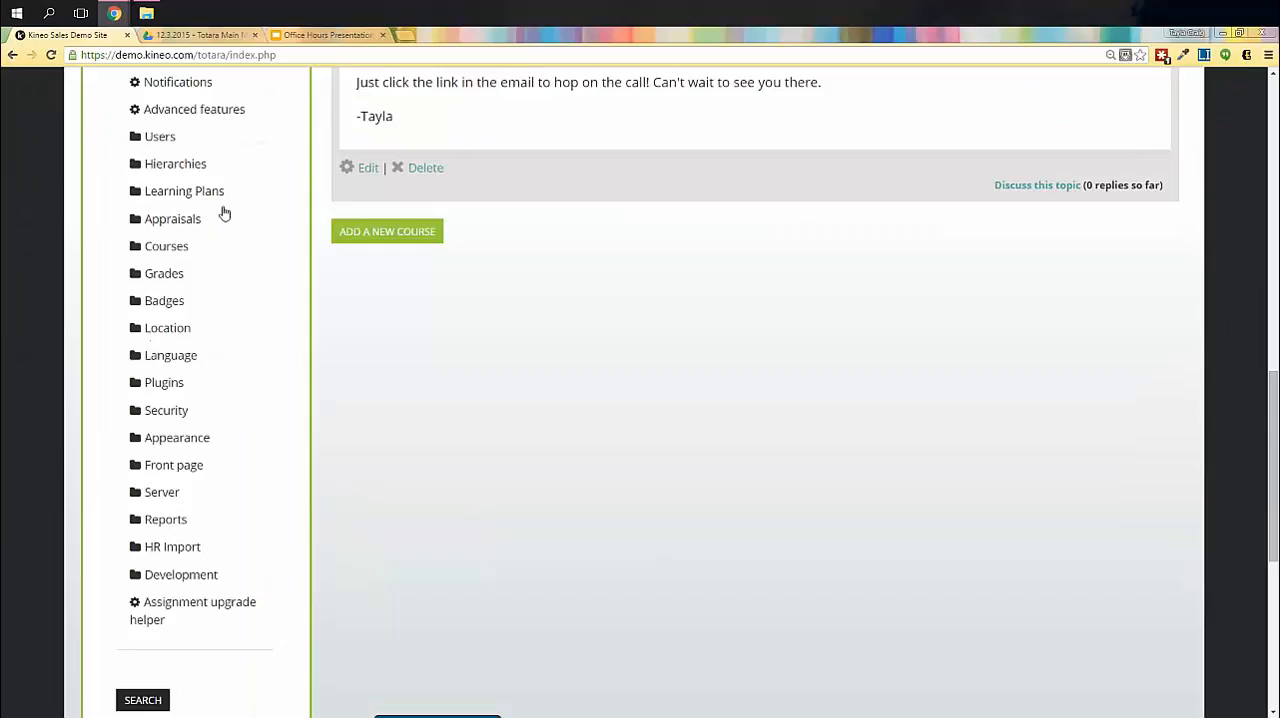
pyautogui.click(176, 437)
pyautogui.scroll(-3, 290, 450)
pyautogui.scroll(-1, 290, 450)
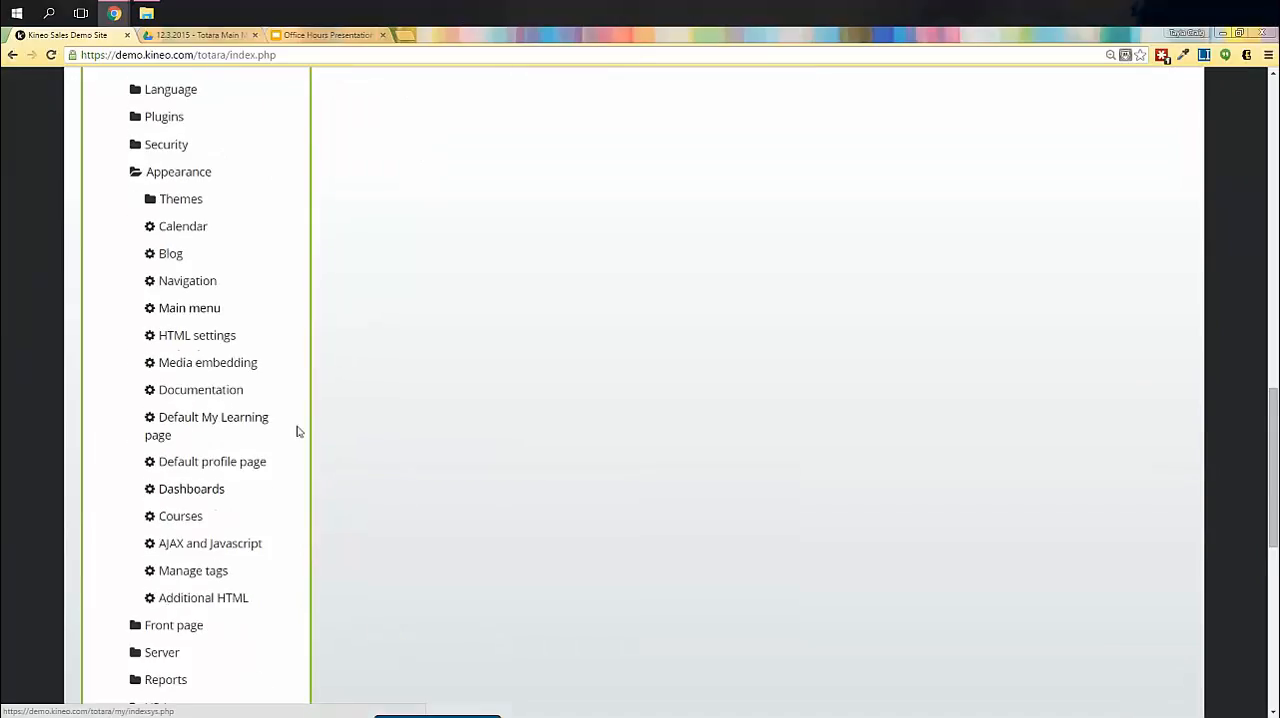
pyautogui.click(197, 316)
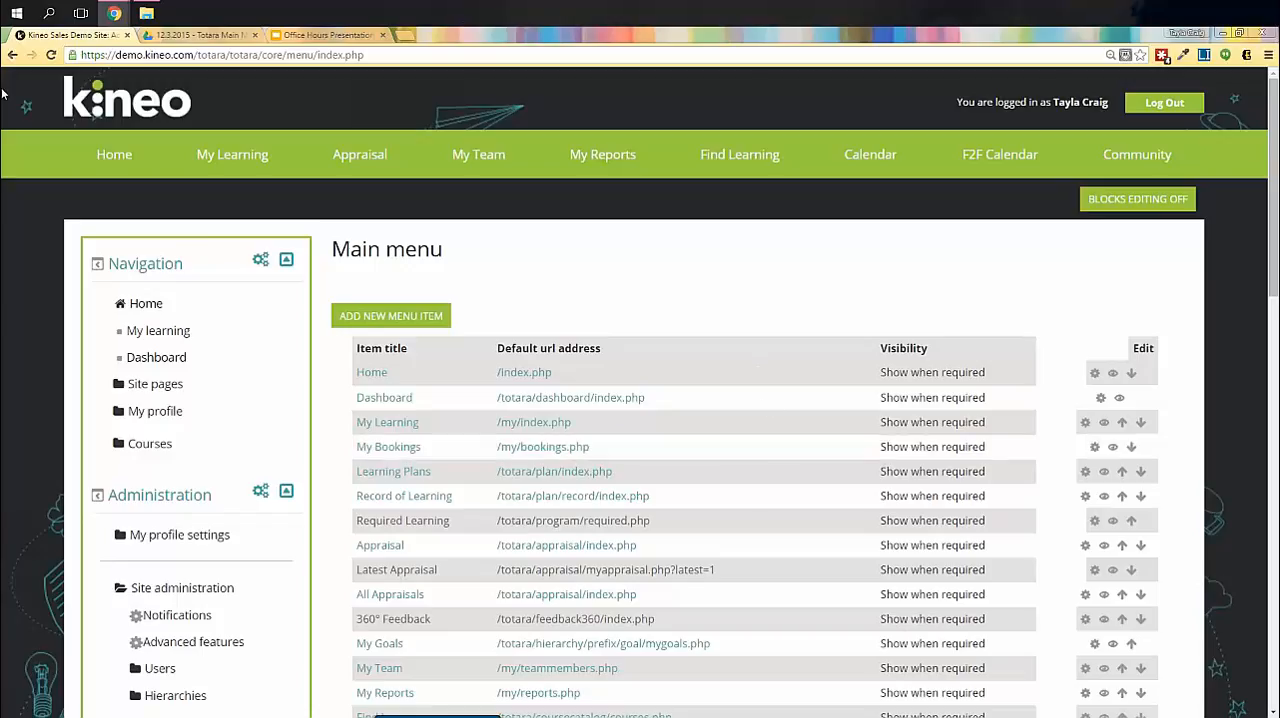
# - Examine the site's navigation bar items and compare them with the main menu list's titles, URLs and visibility settings
pyautogui.moveTo(358, 177)
pyautogui.moveTo(1138, 165)
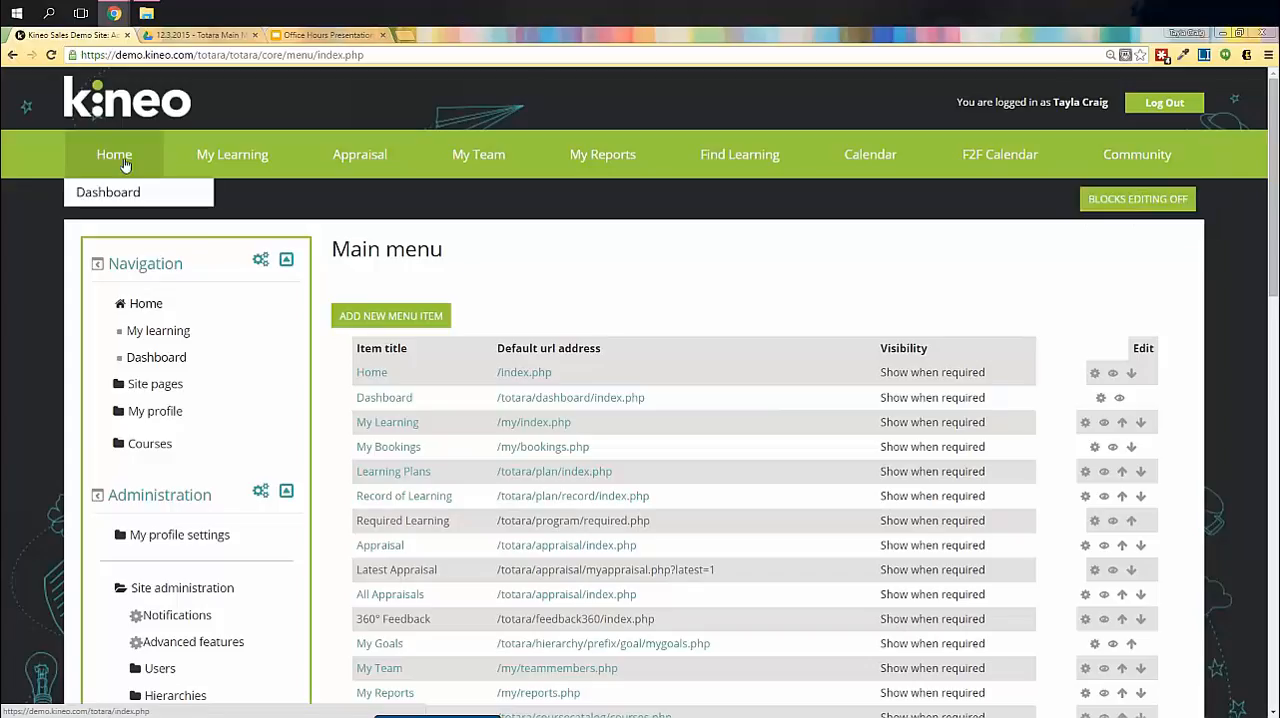
pyautogui.moveTo(202, 163)
pyautogui.moveTo(250, 166)
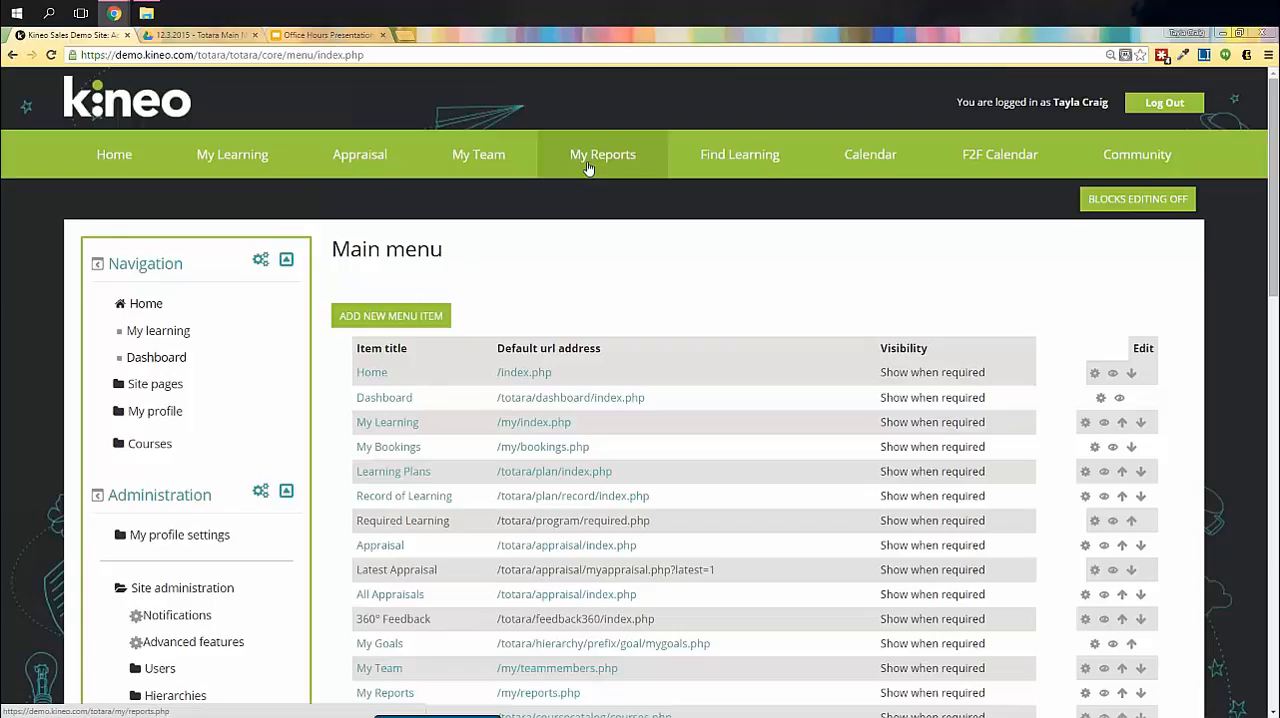
pyautogui.moveTo(712, 166)
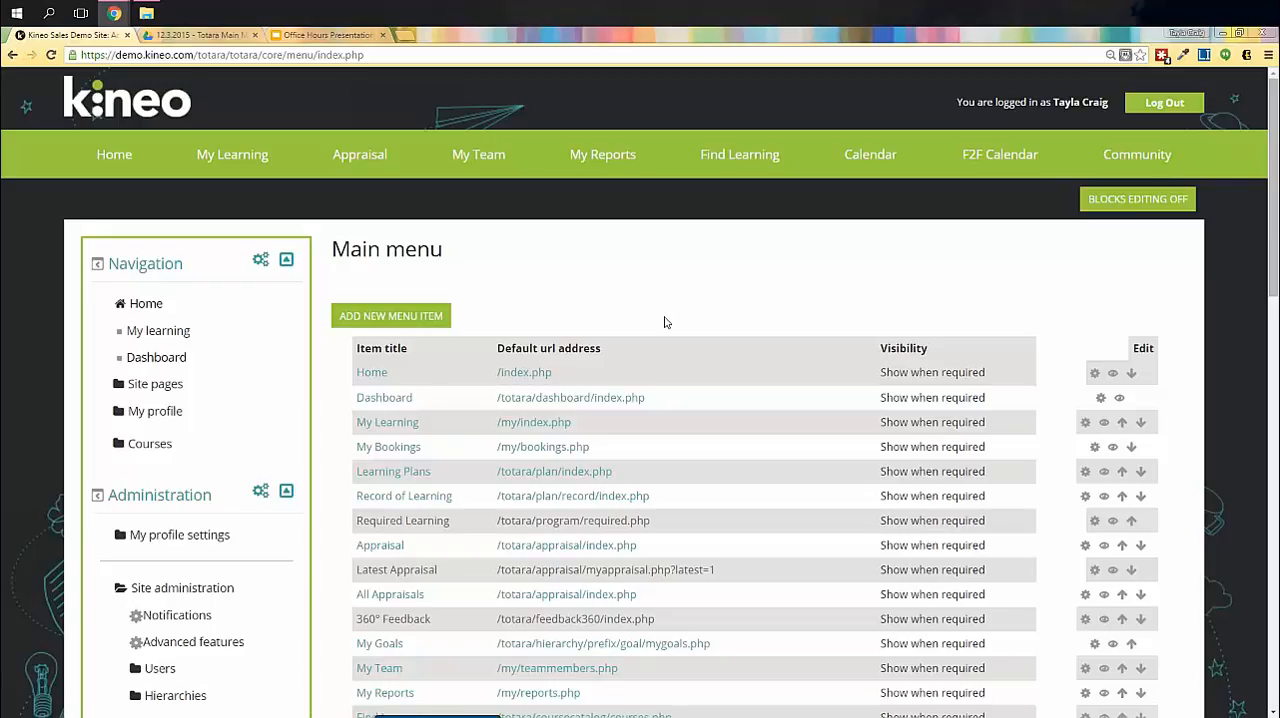
pyautogui.scroll(-1, 668, 320)
pyautogui.scroll(1, 665, 323)
pyautogui.moveTo(368, 168)
pyautogui.scroll(-1, 663, 266)
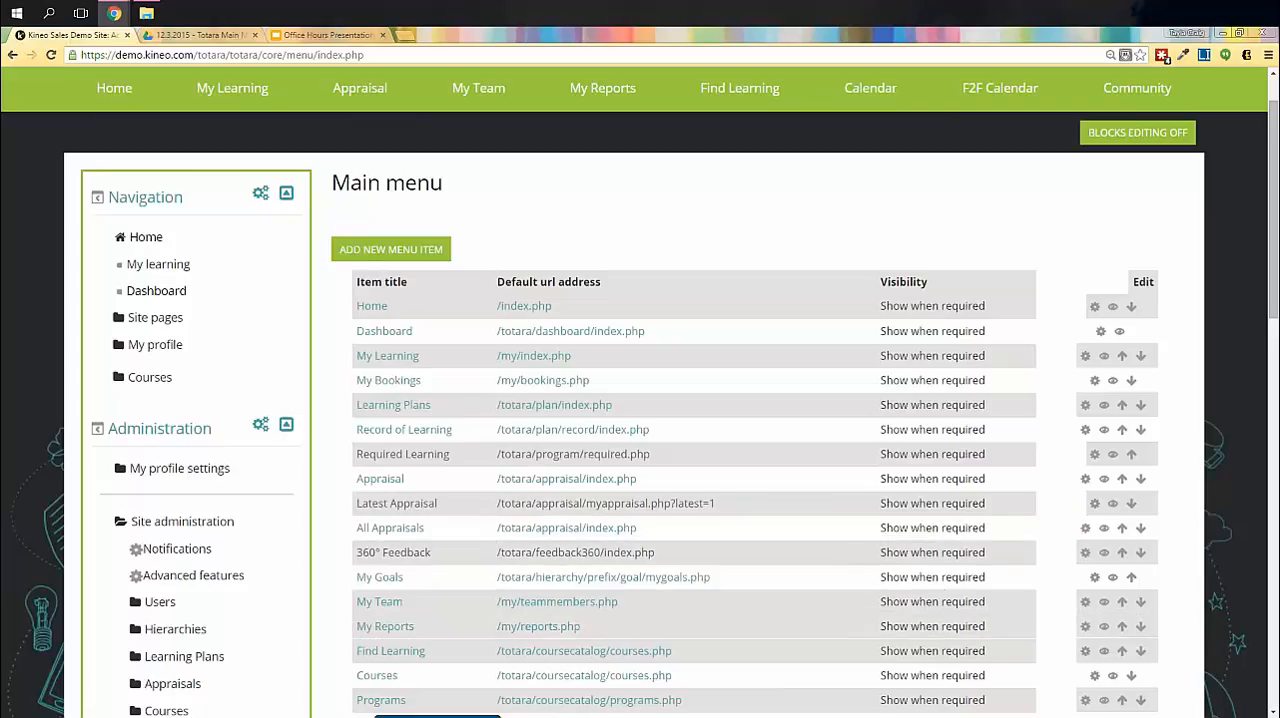
pyautogui.scroll(-2, 930, 548)
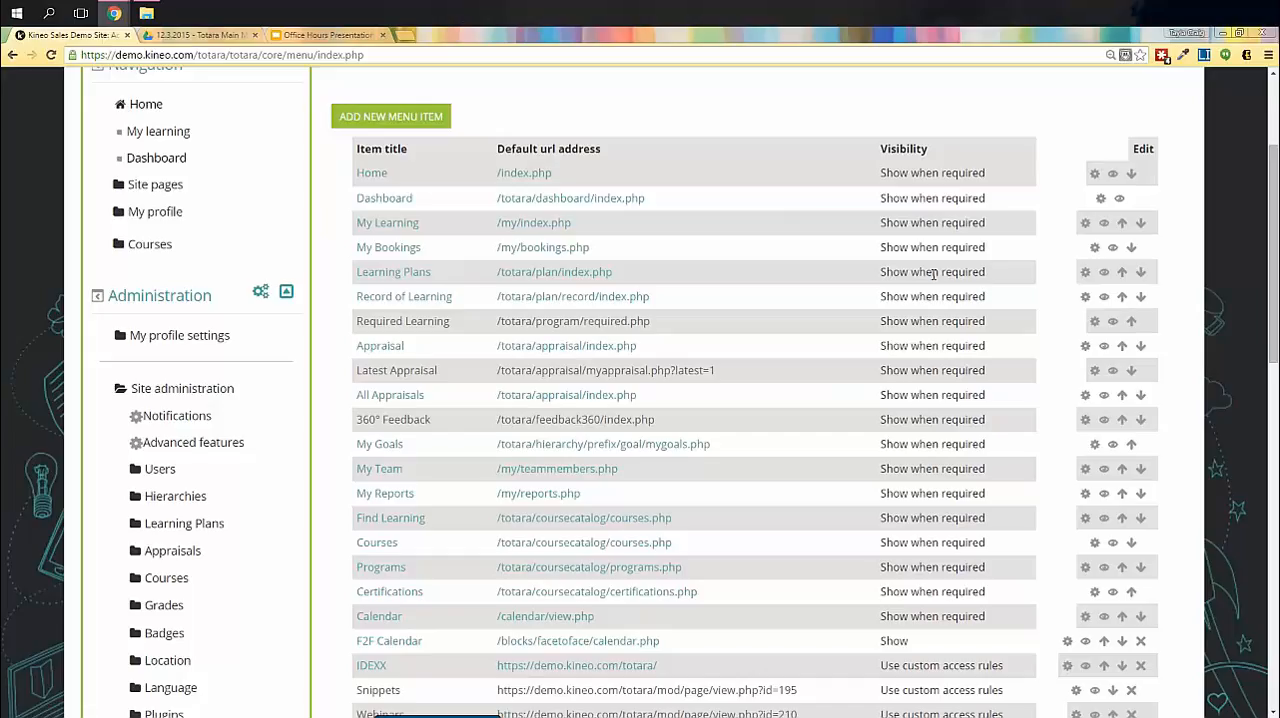
pyautogui.scroll(1, 895, 167)
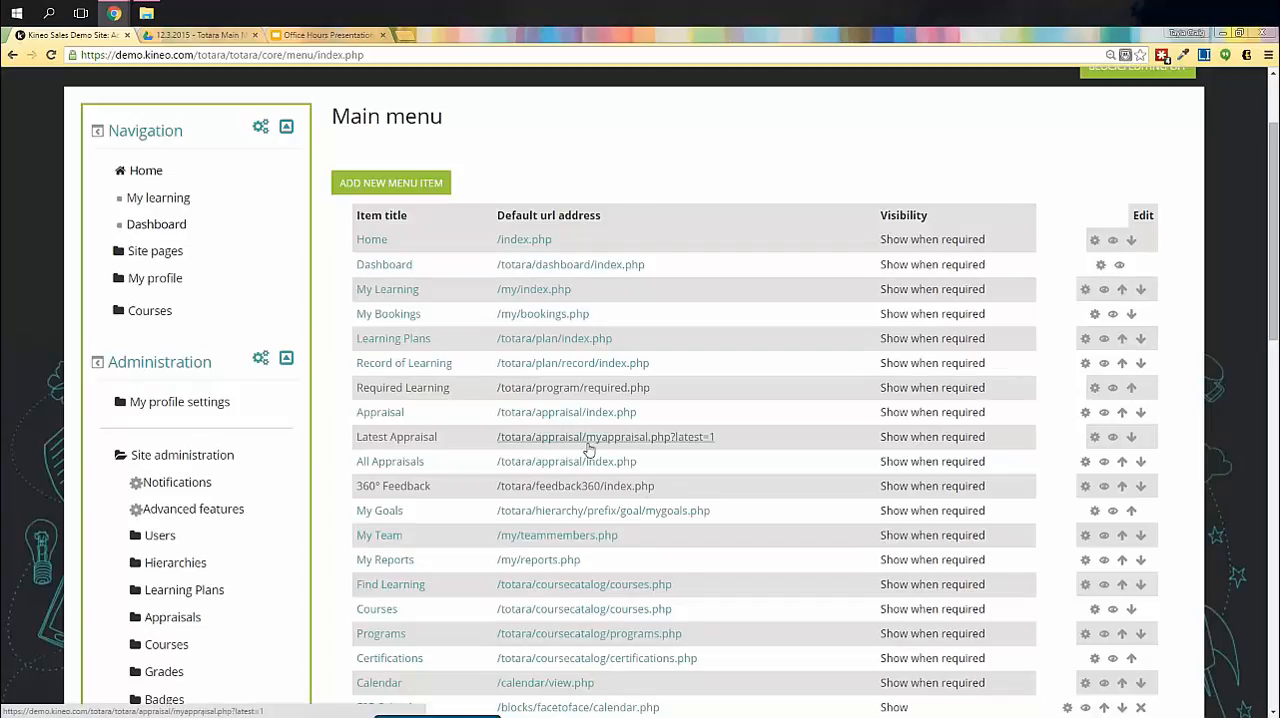
# - Edit the Chat menu item to set its visibility to Use custom access rules, and save the changes
pyautogui.scroll(-5, 520, 530)
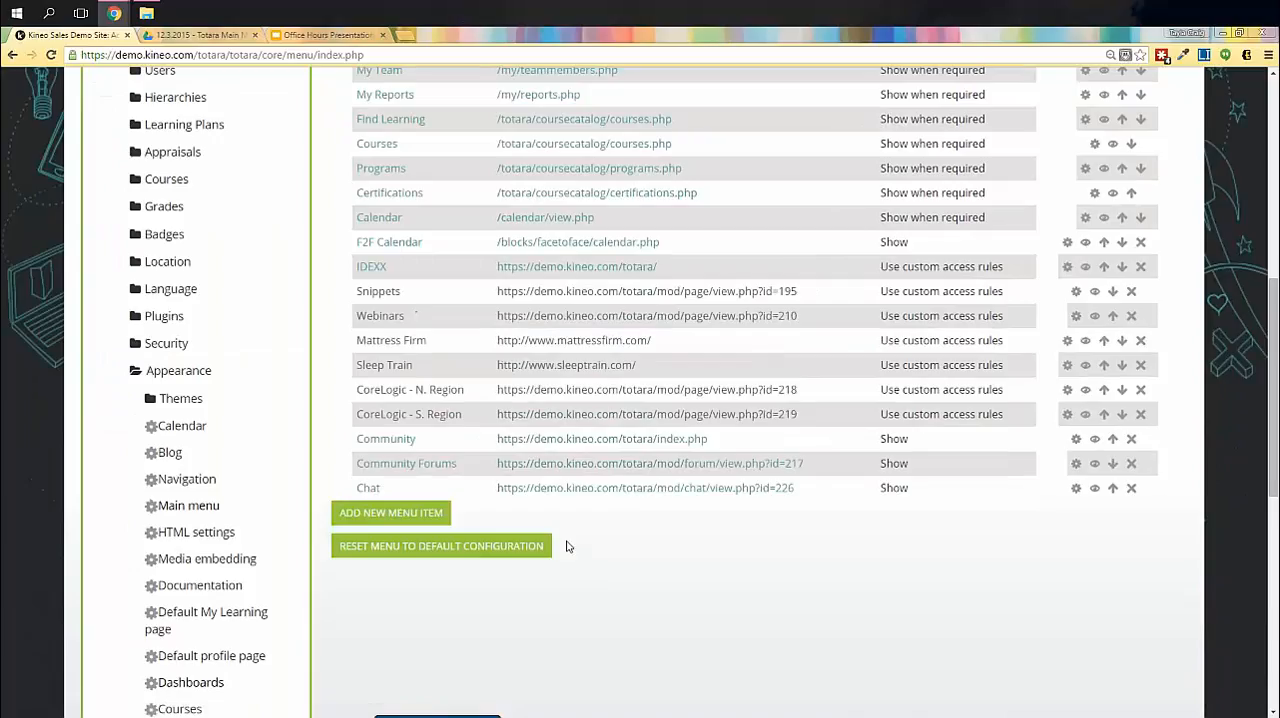
pyautogui.scroll(-1, 476, 522)
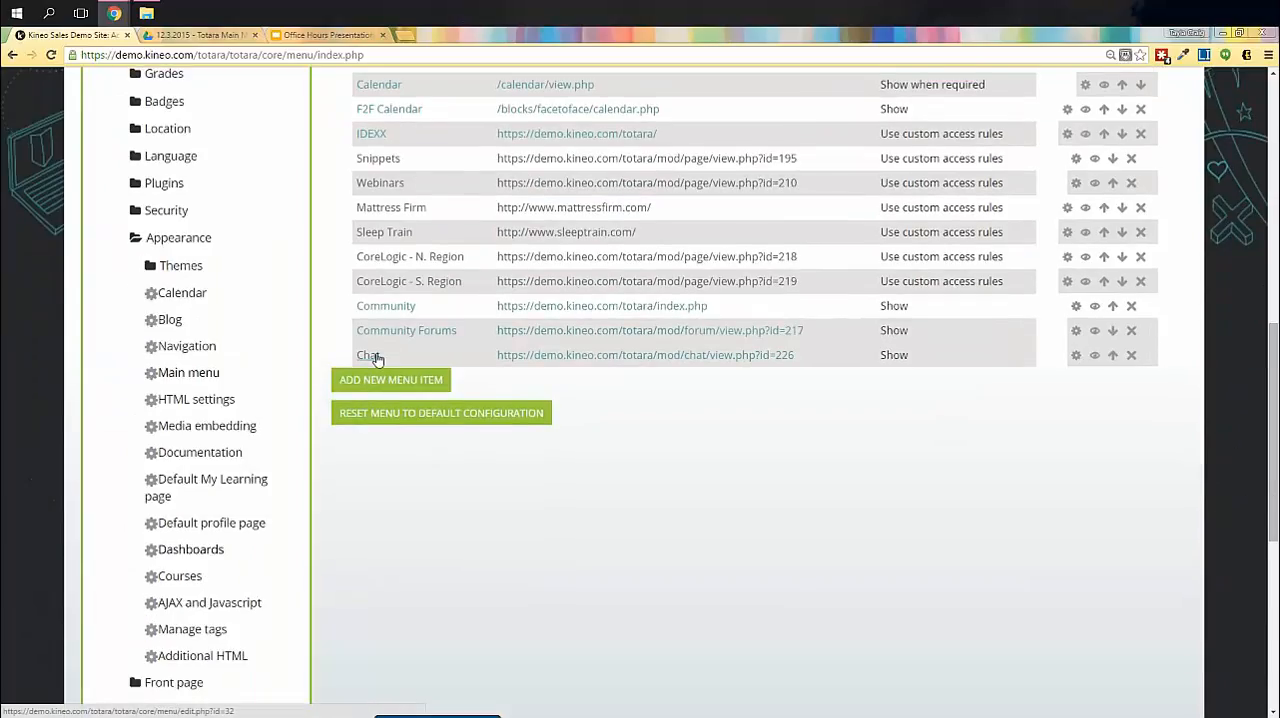
pyautogui.scroll(-1, 377, 358)
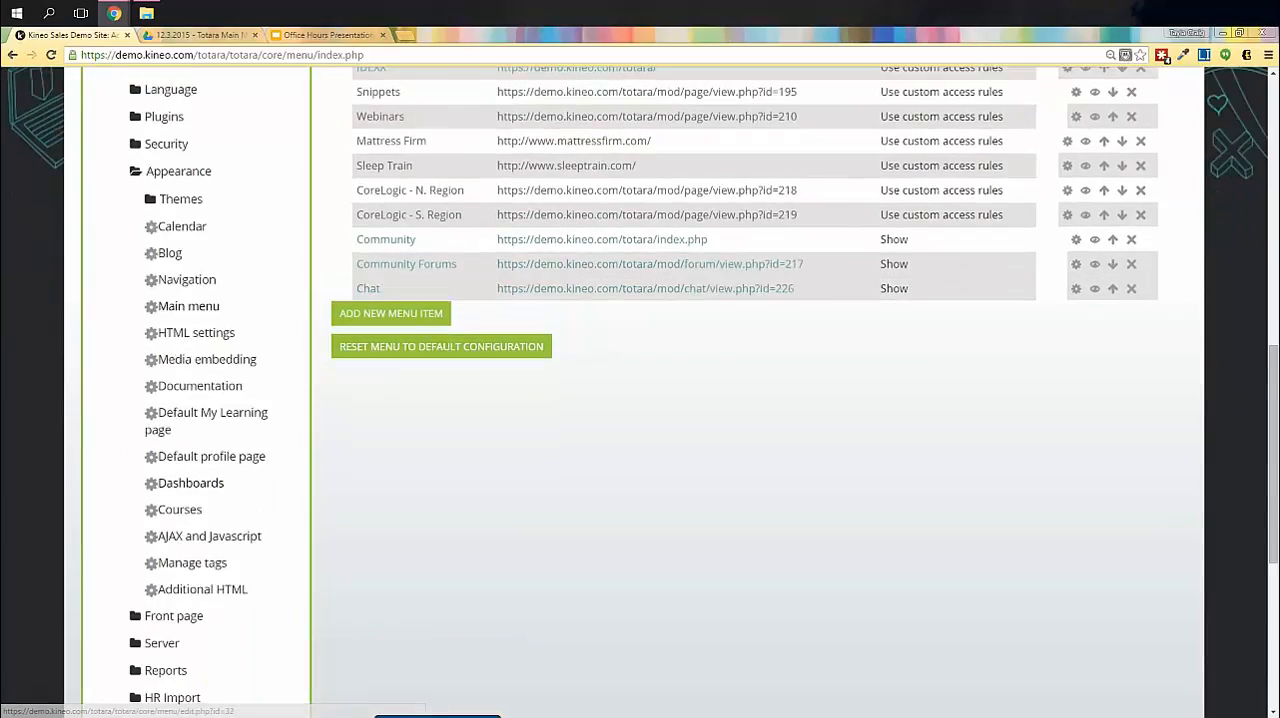
pyautogui.click(1076, 289)
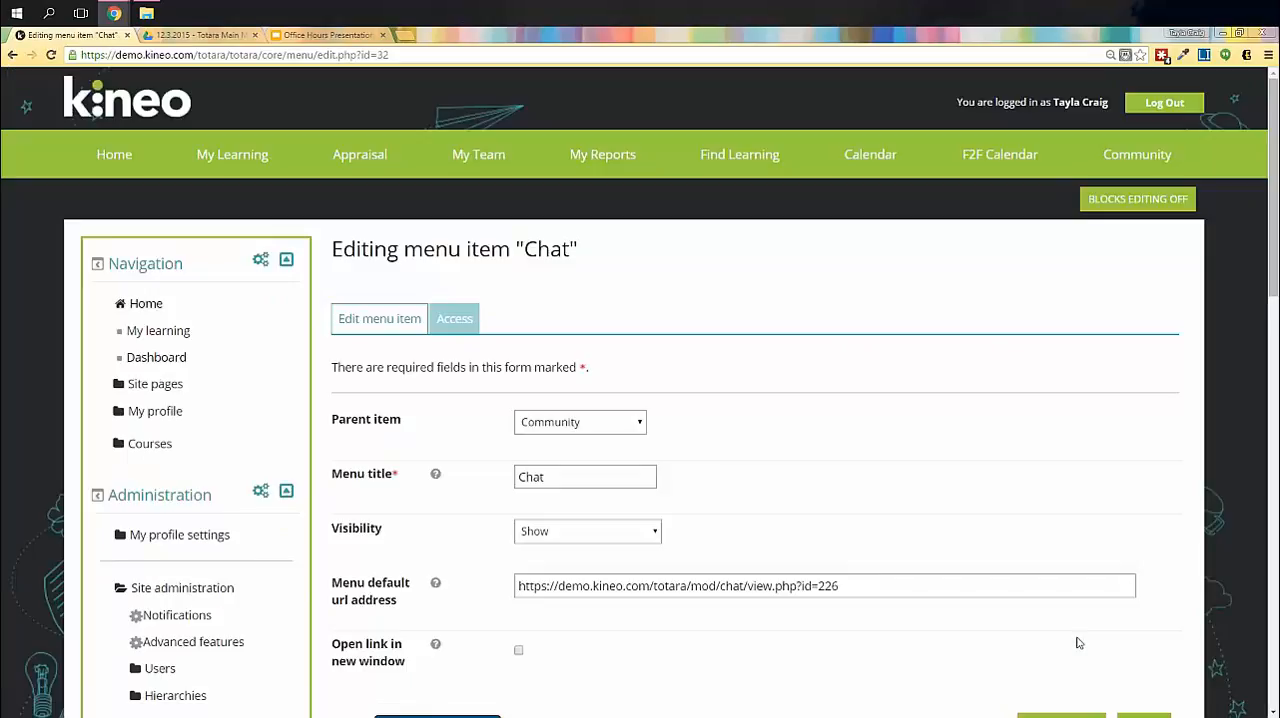
pyautogui.scroll(-1, 1078, 643)
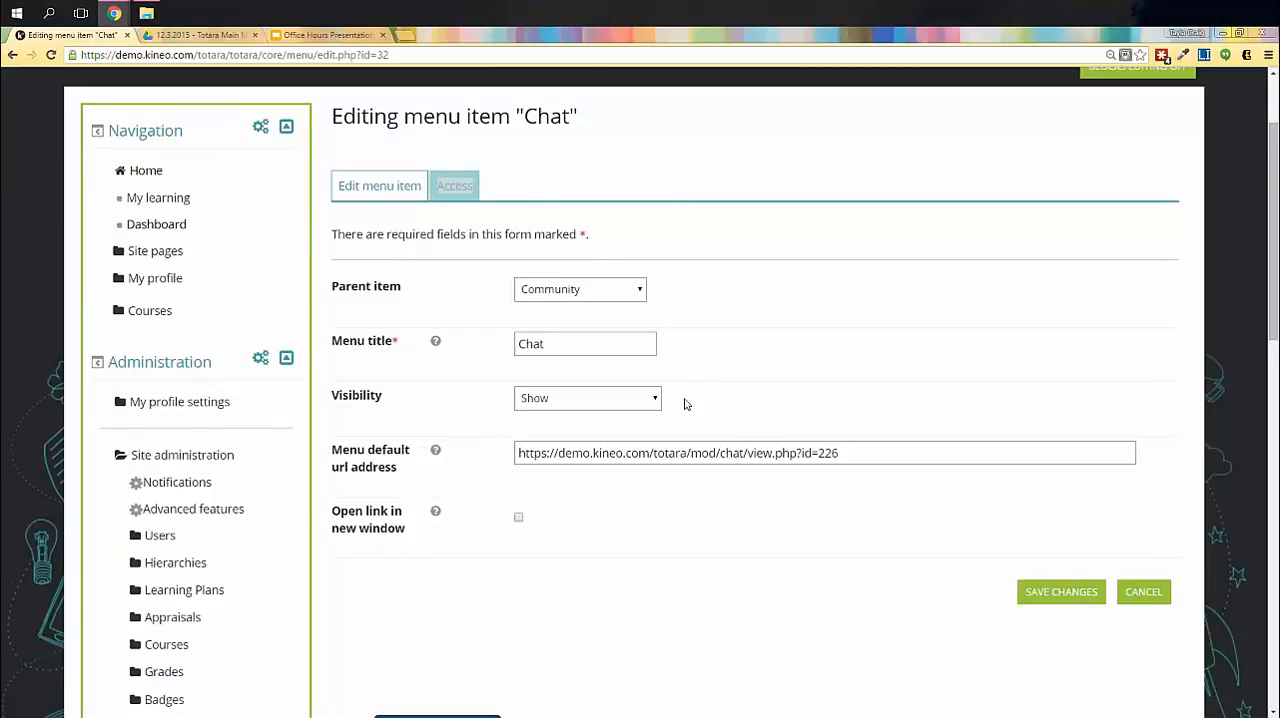
pyautogui.click(581, 403)
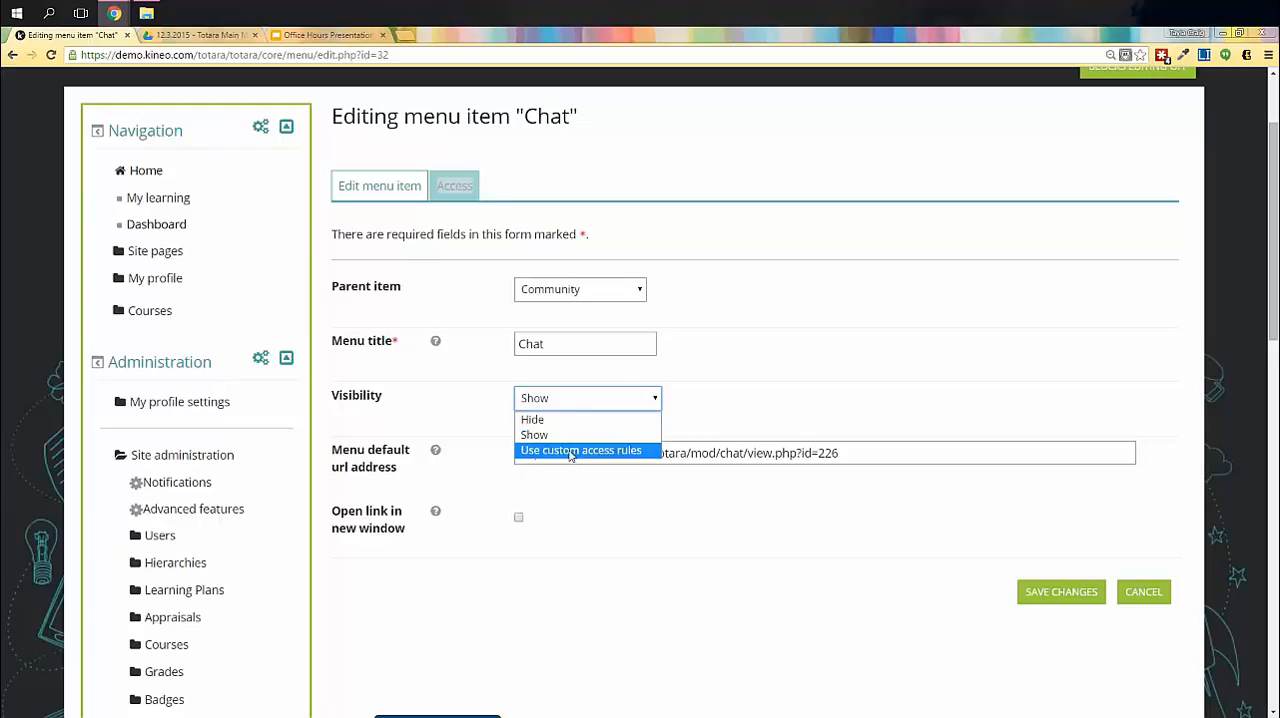
pyautogui.press('Down')
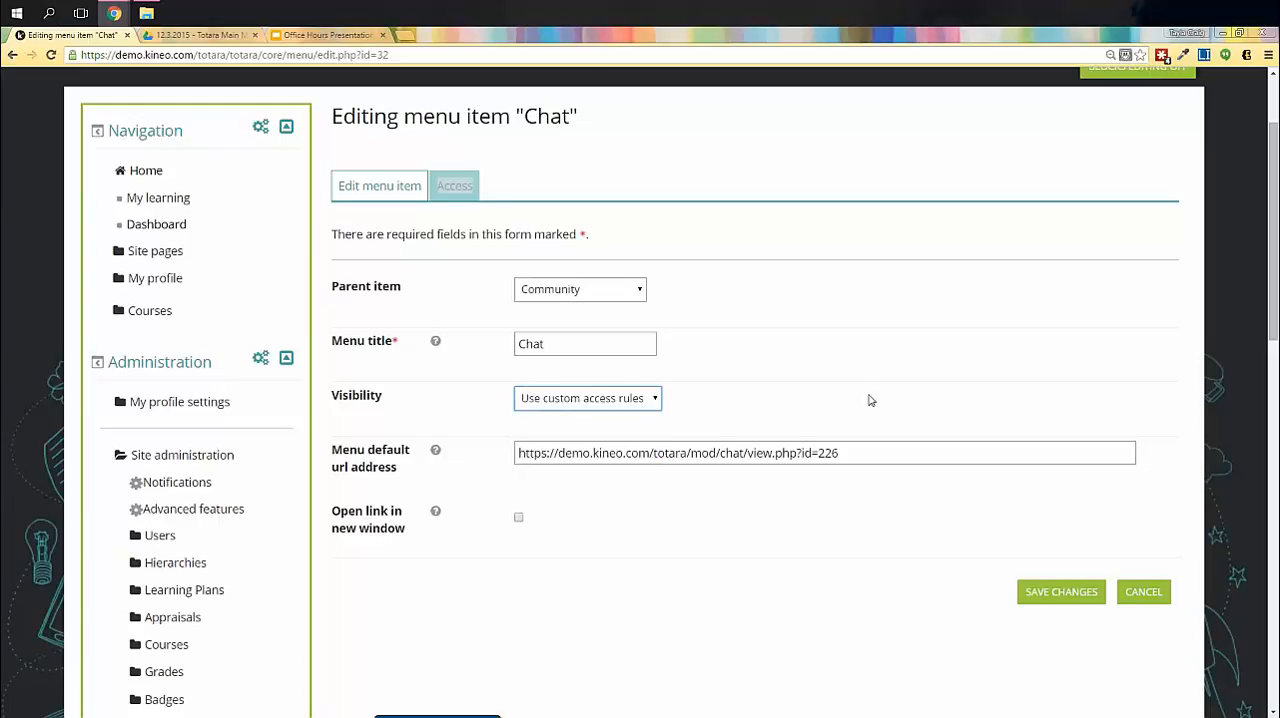
pyautogui.click(1061, 591)
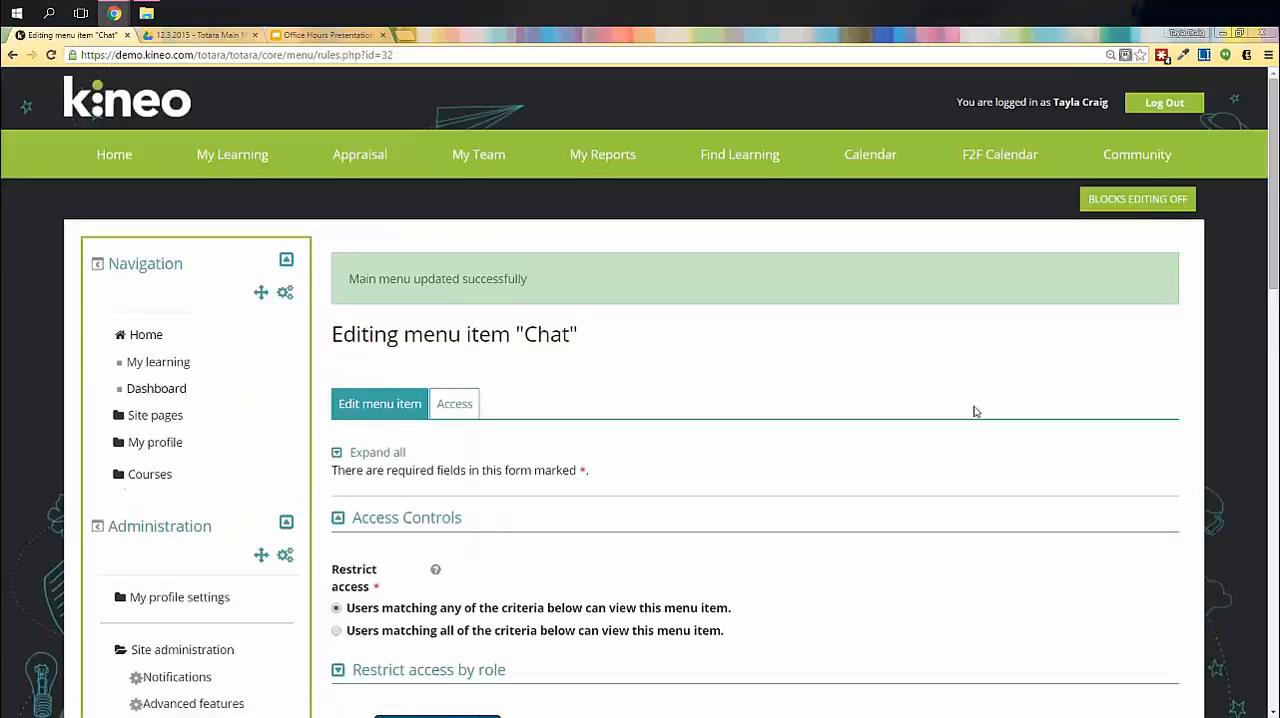
# - Expand Restrict access by role for the Chat item and review its aggregation, context and role options
pyautogui.scroll(-3, 975, 410)
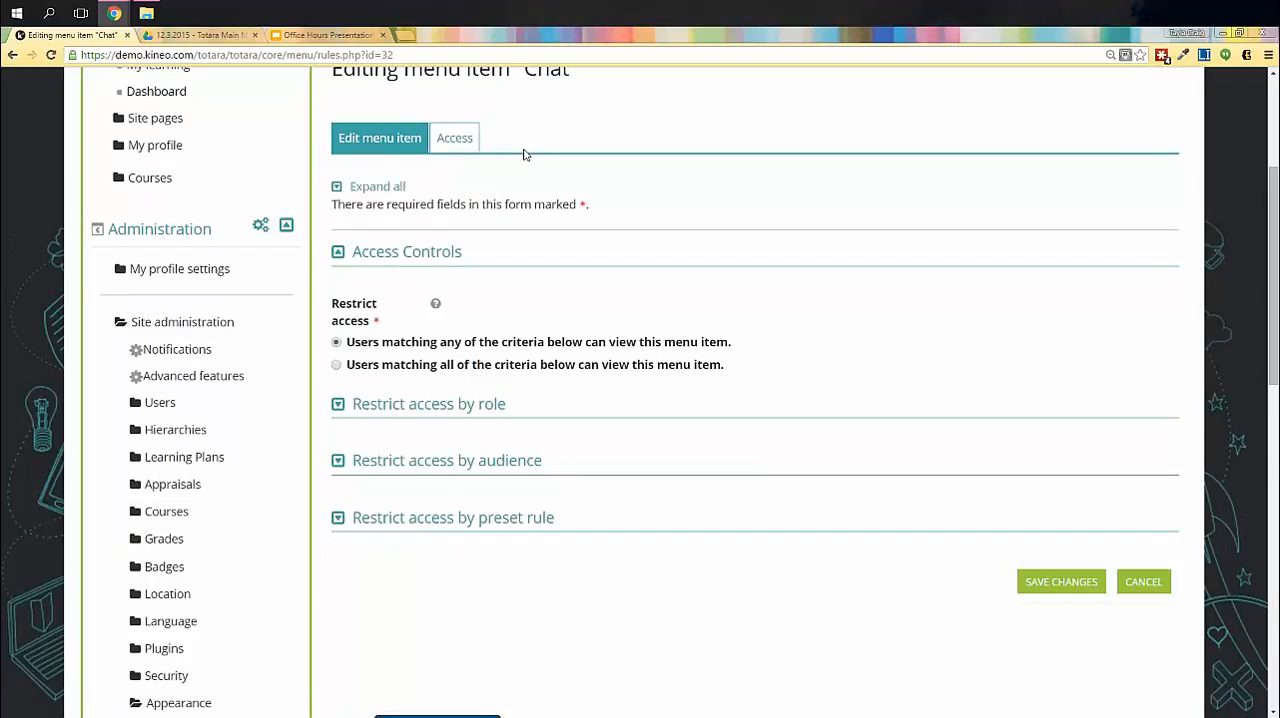
pyautogui.scroll(-1, 535, 153)
pyautogui.scroll(1, 490, 135)
pyautogui.click(340, 406)
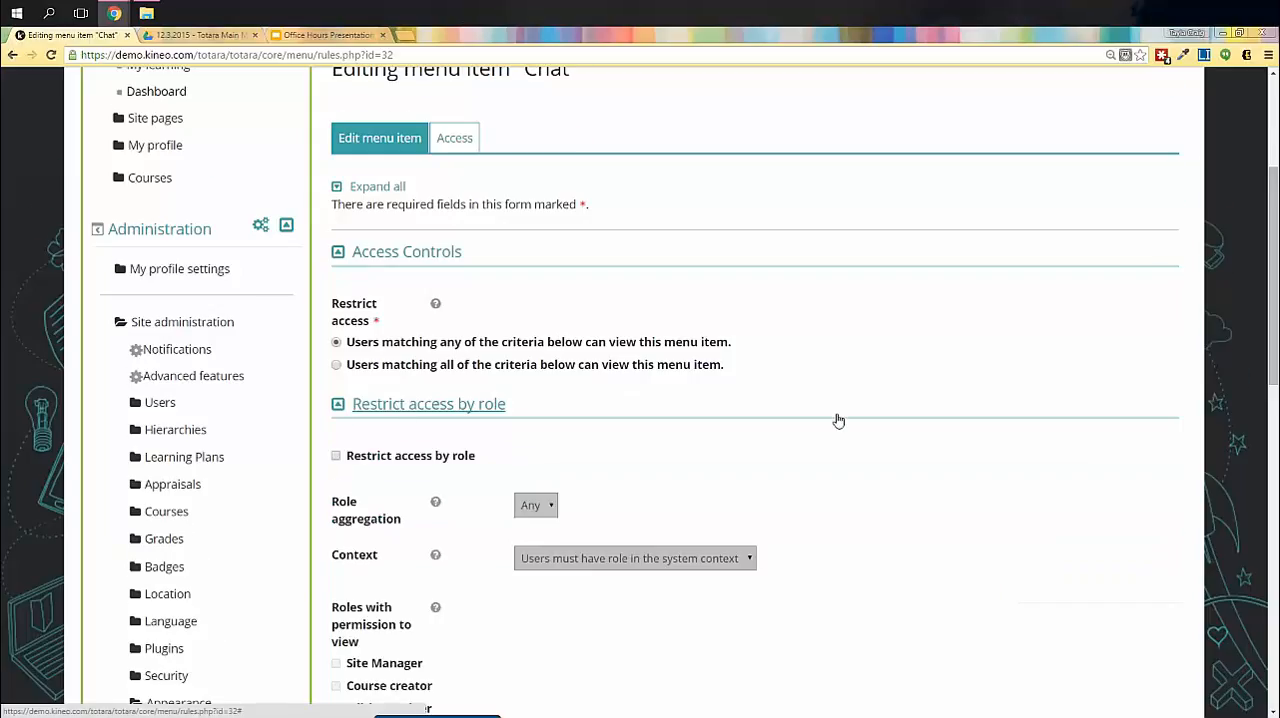
pyautogui.scroll(-2, 836, 420)
pyautogui.scroll(-1, 828, 421)
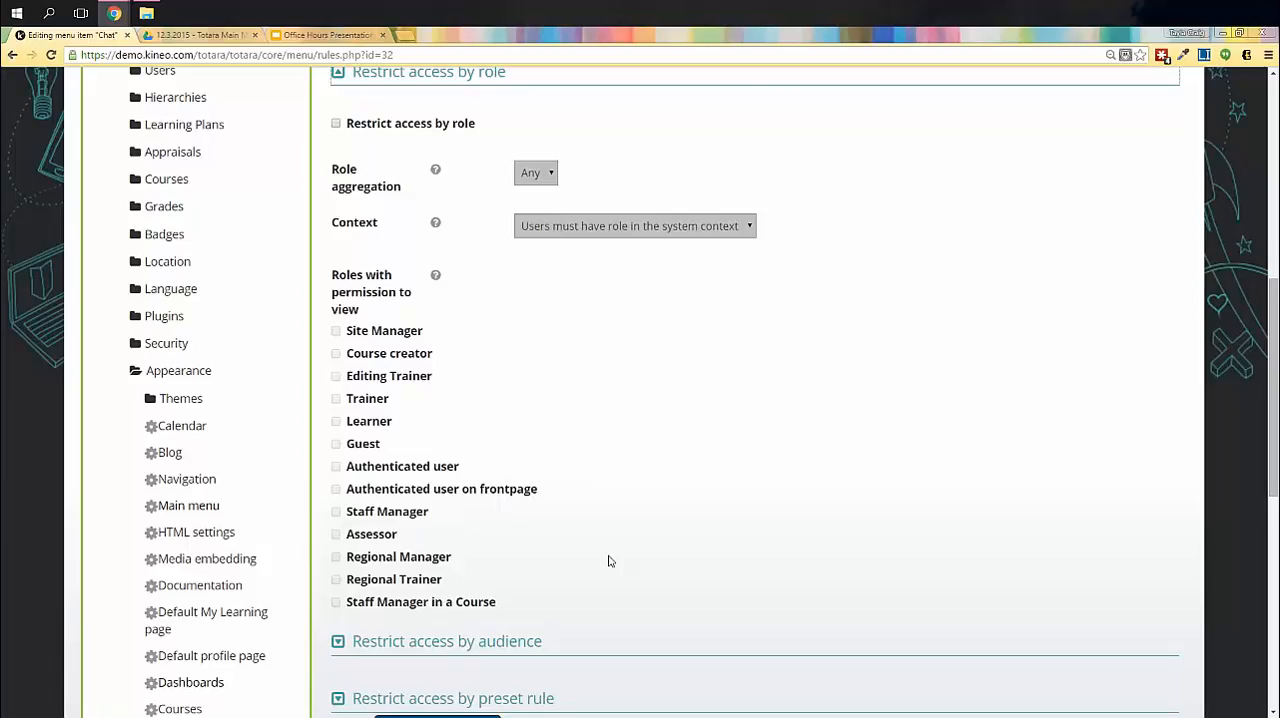
pyautogui.scroll(-2, 594, 463)
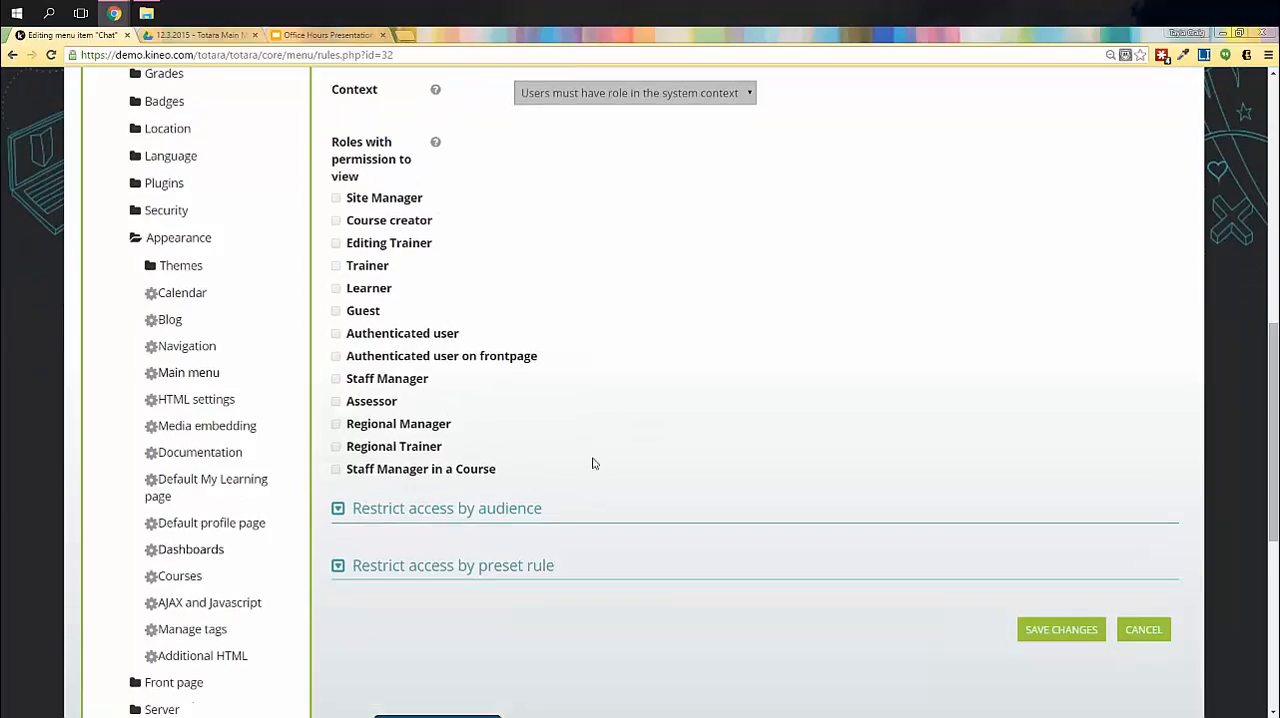
# - Enable Restrict access by audience for the Chat item, with audience aggregation set to Any
pyautogui.click(339, 443)
pyautogui.scroll(-2, 737, 442)
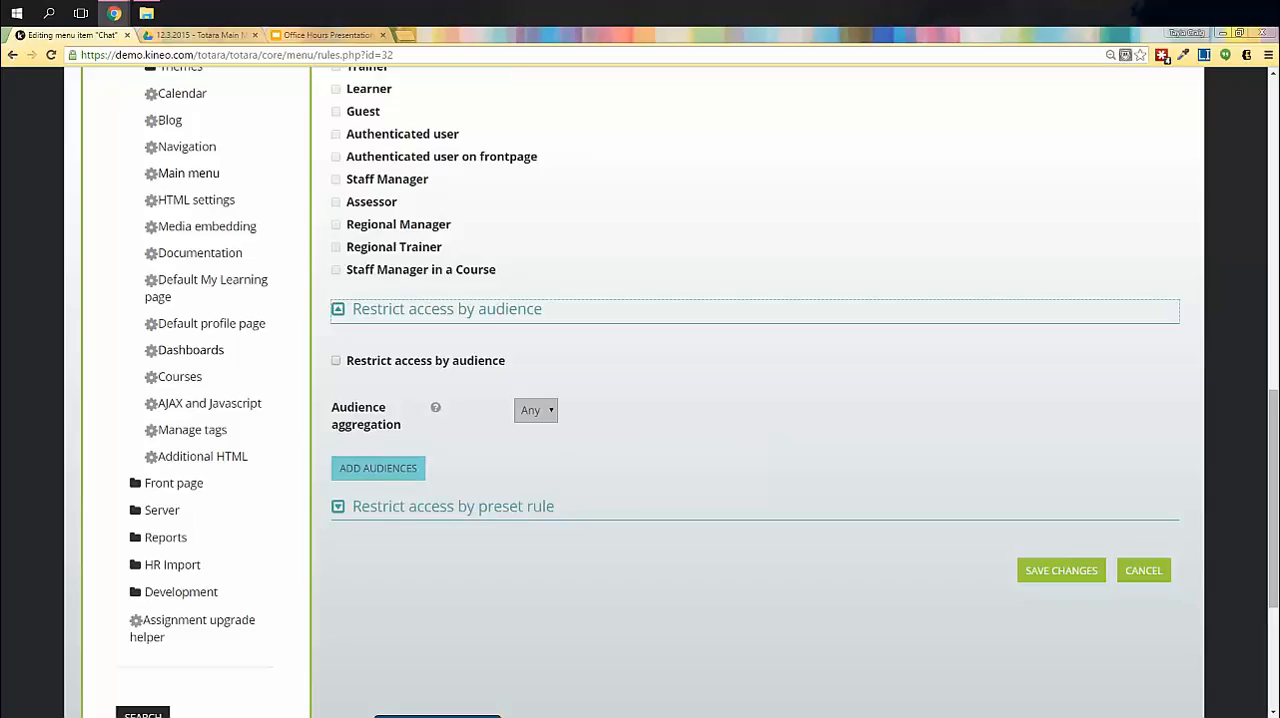
pyautogui.click(336, 361)
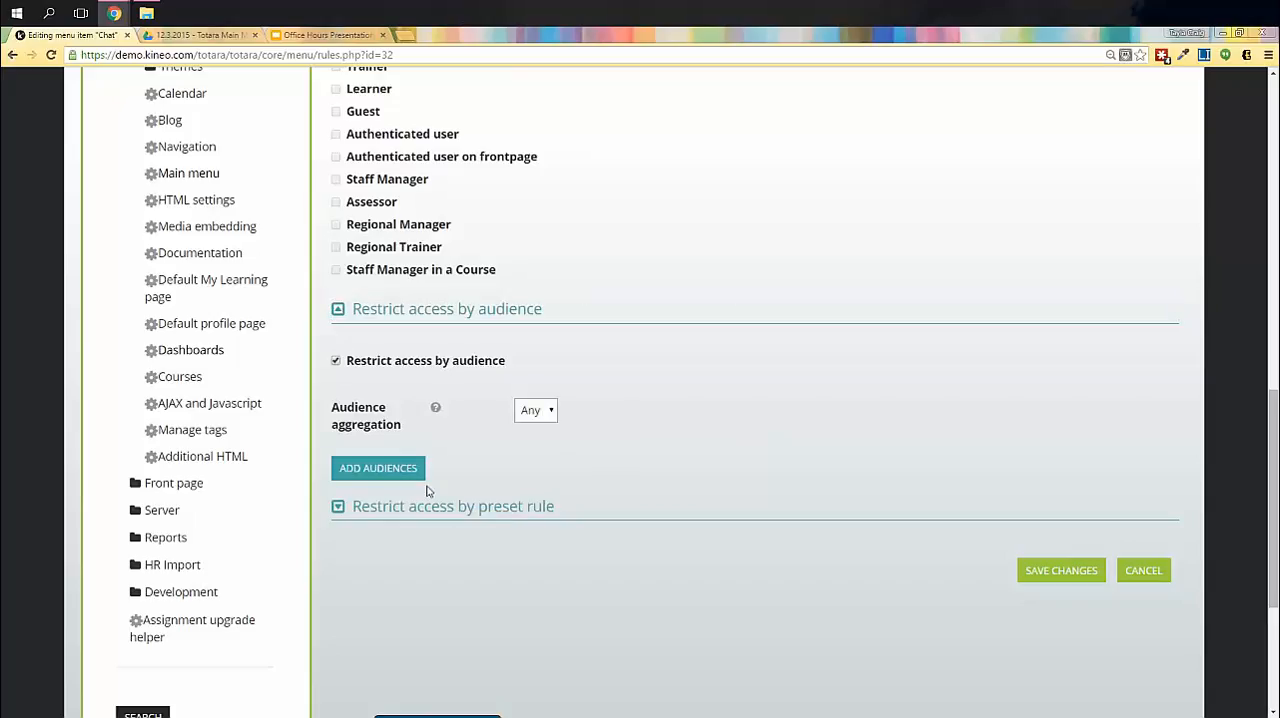
pyautogui.click(549, 413)
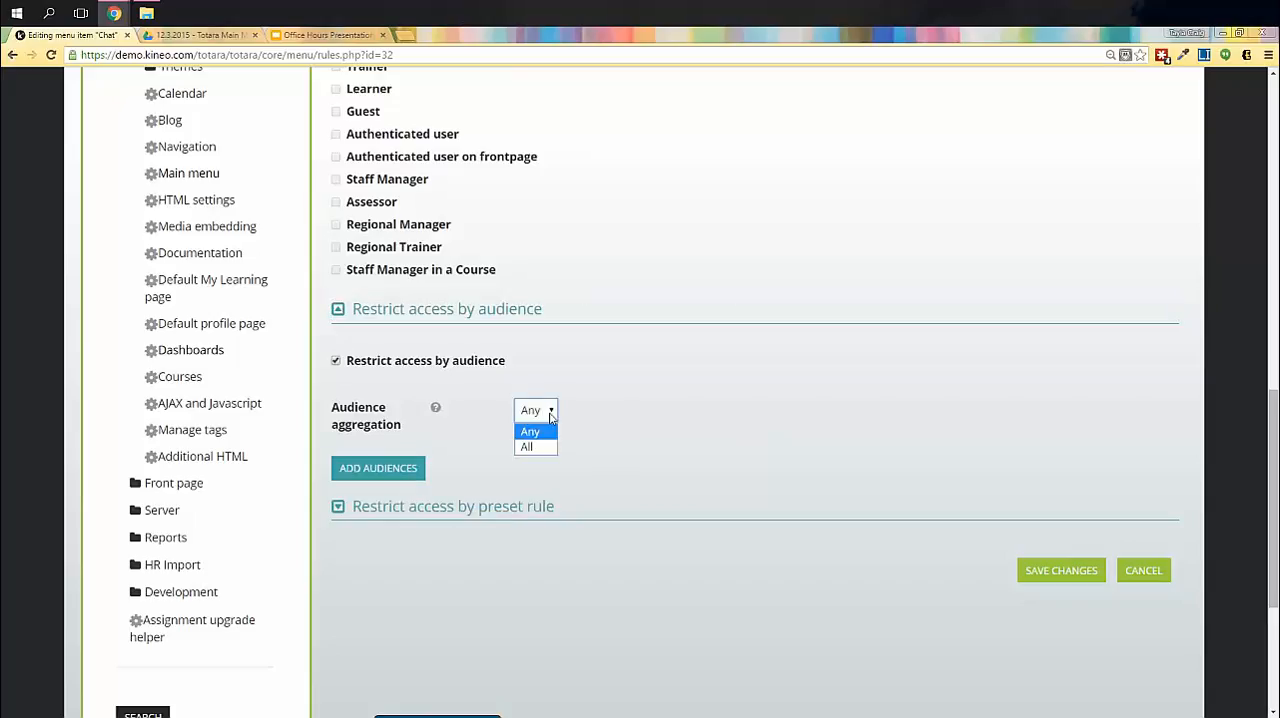
pyautogui.click(530, 431)
pyautogui.click(391, 470)
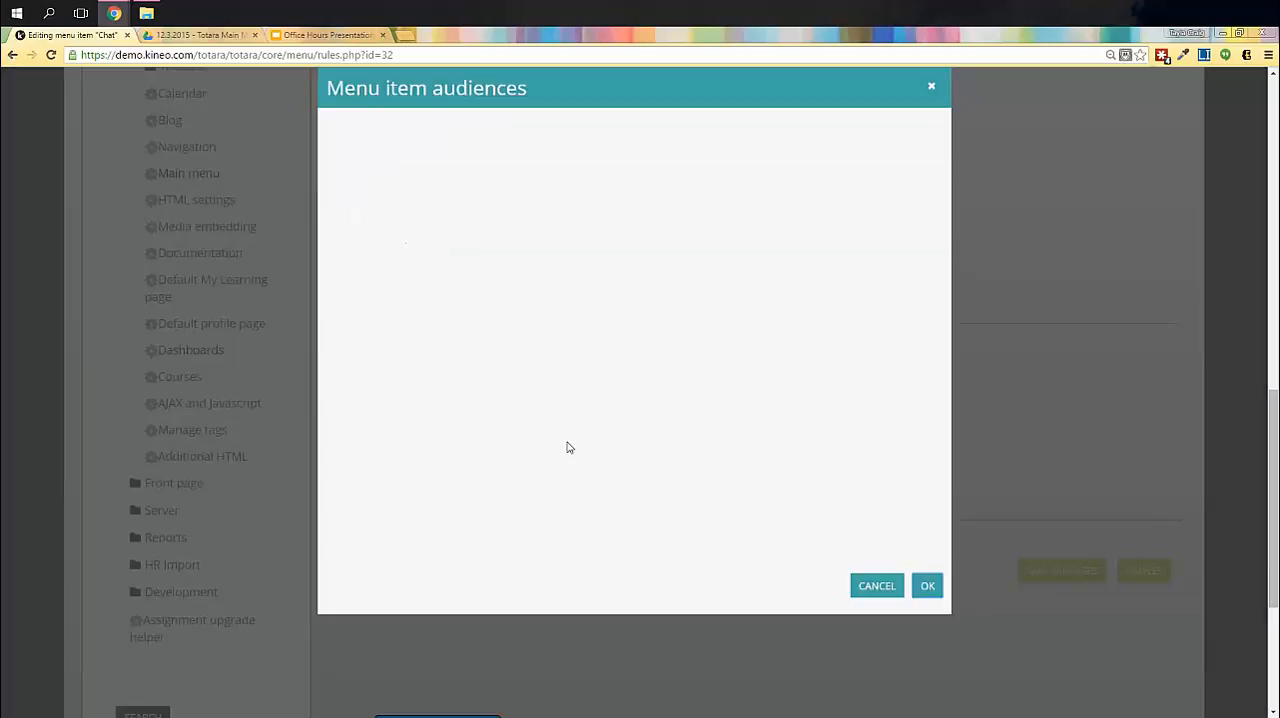
pyautogui.scroll(-5, 380, 370)
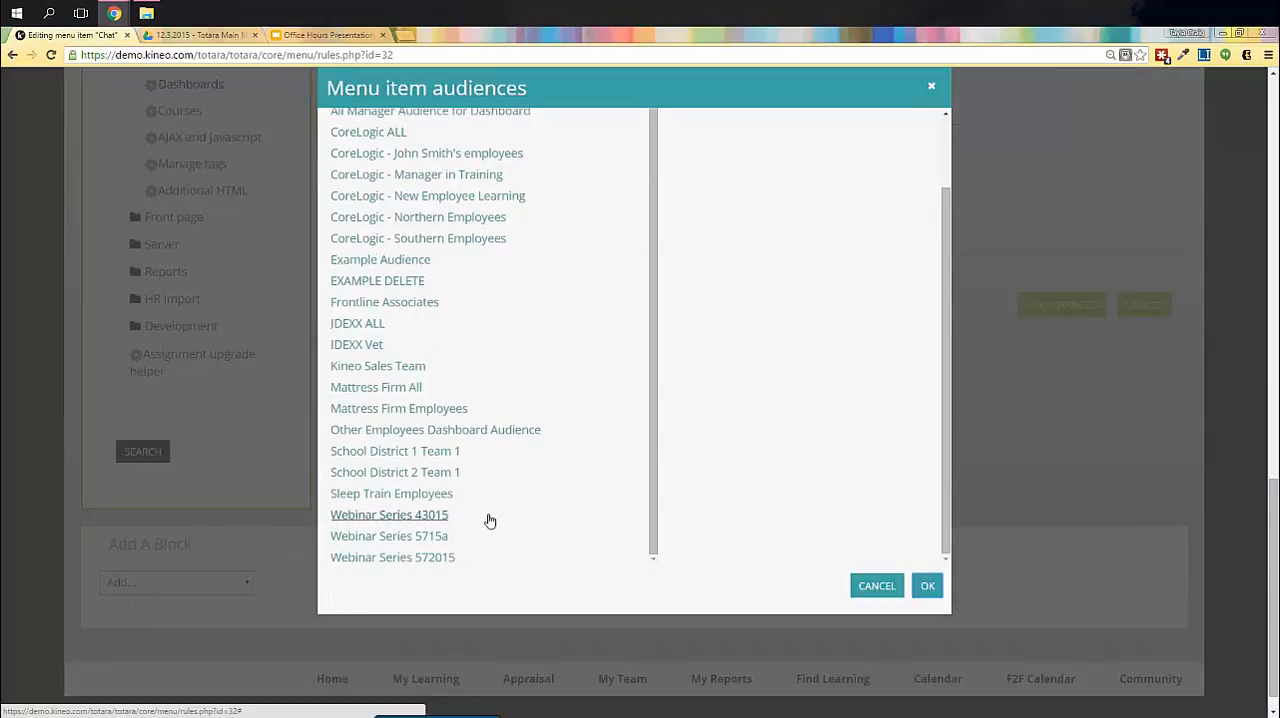
pyautogui.scroll(5, 489, 520)
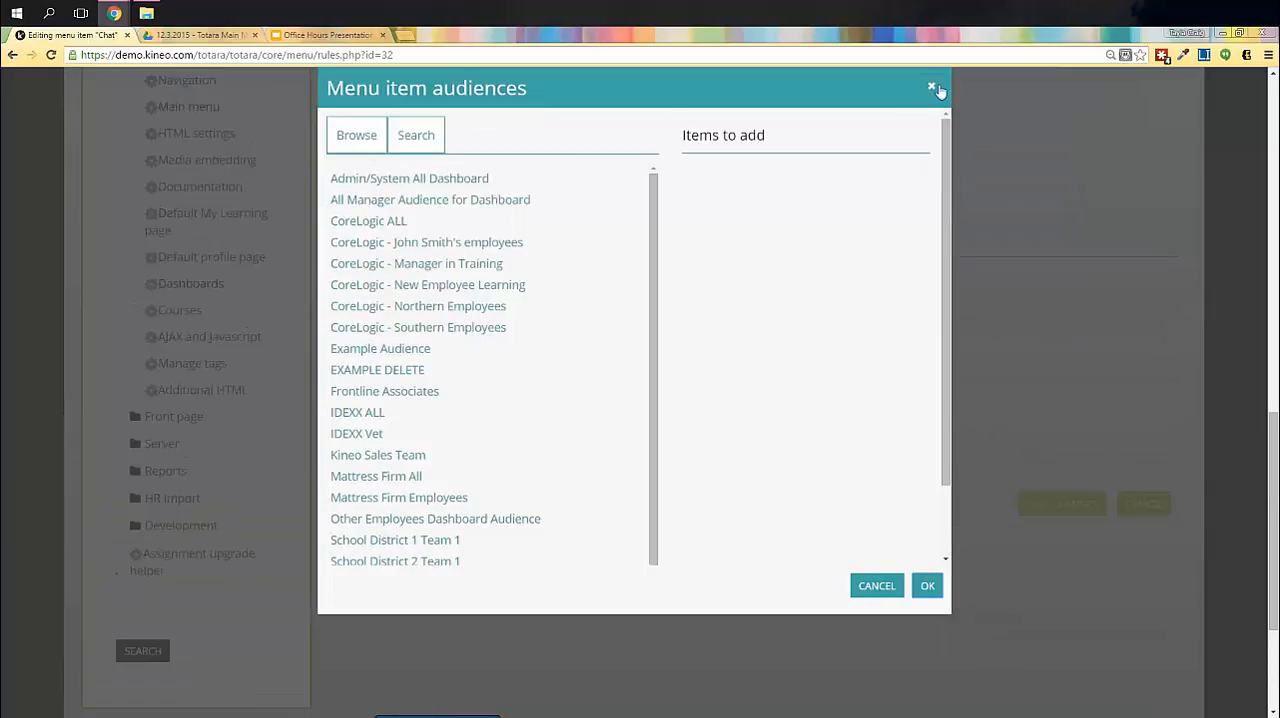
pyautogui.click(928, 585)
# - Add the Kineo Sales Team audience to the Chat item's audience restriction
pyautogui.click(390, 402)
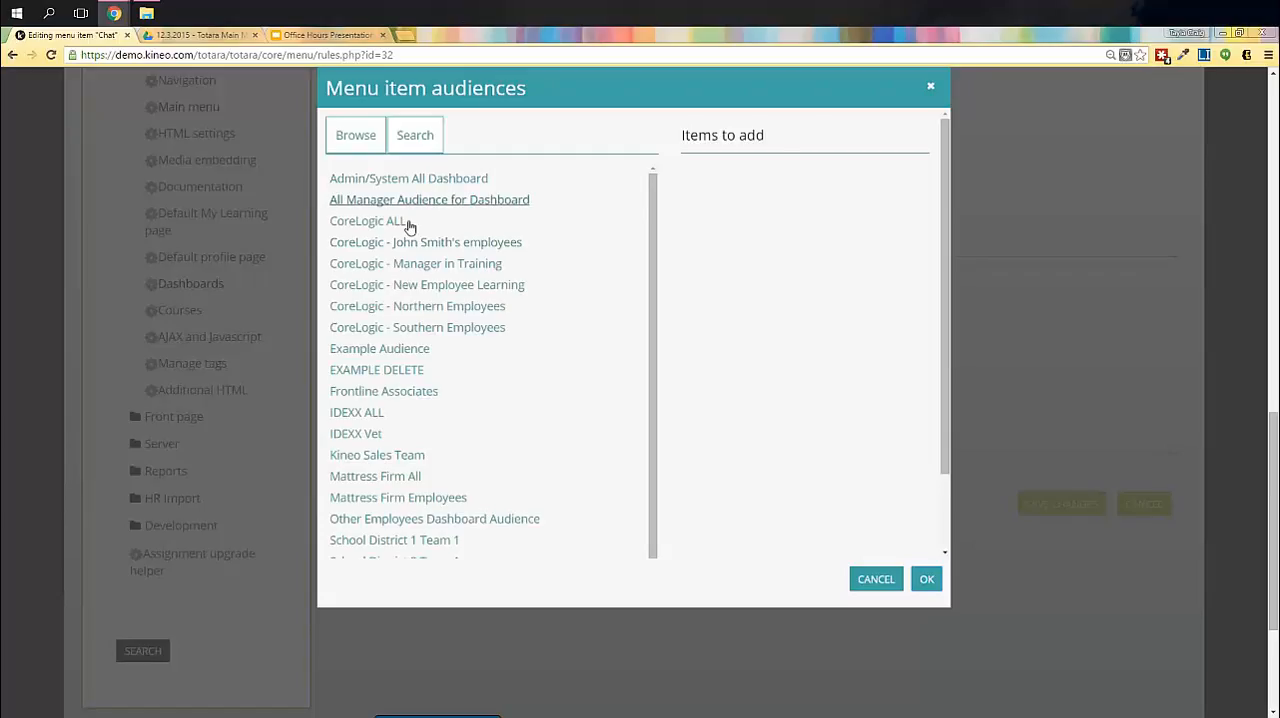
pyautogui.scroll(-5, 470, 370)
pyautogui.click(376, 359)
pyautogui.click(927, 579)
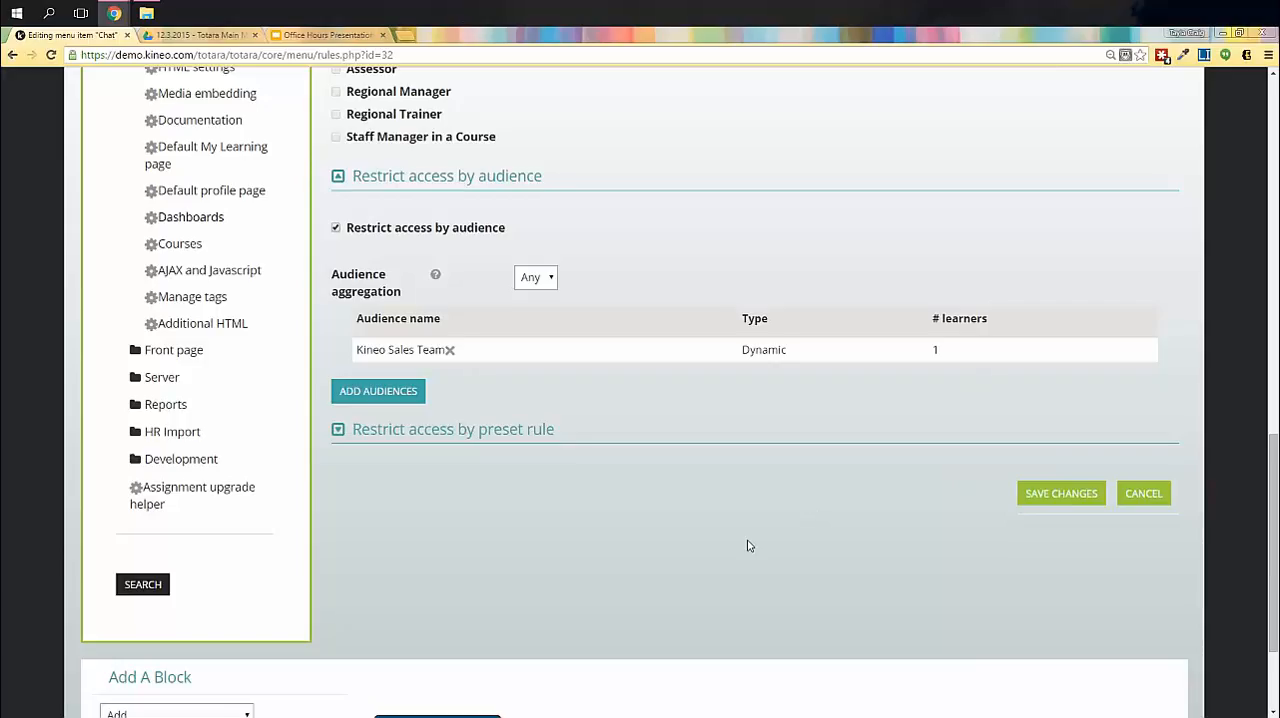
# - Expand the preset rule section, review its viewing conditions, and enable Restrict access by preset rule for the Chat item
pyautogui.scroll(-3, 650, 490)
pyautogui.click(409, 298)
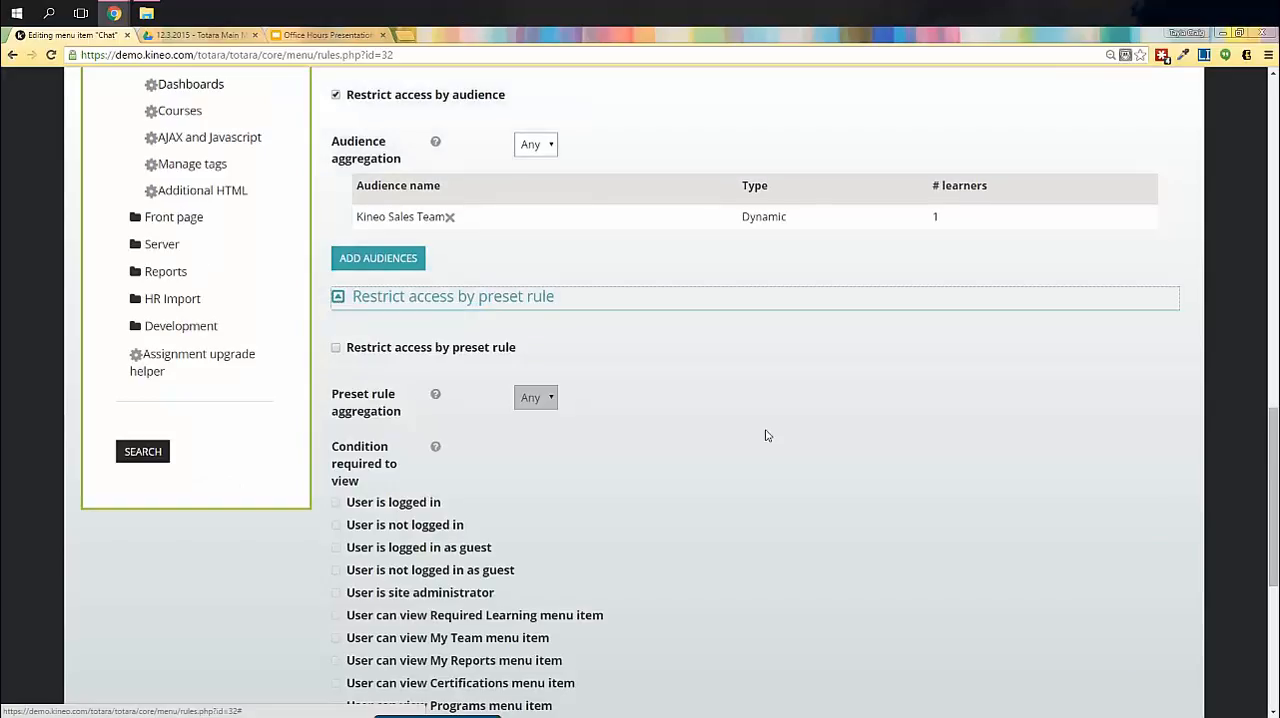
pyautogui.scroll(-2, 786, 450)
pyautogui.scroll(-4, 786, 450)
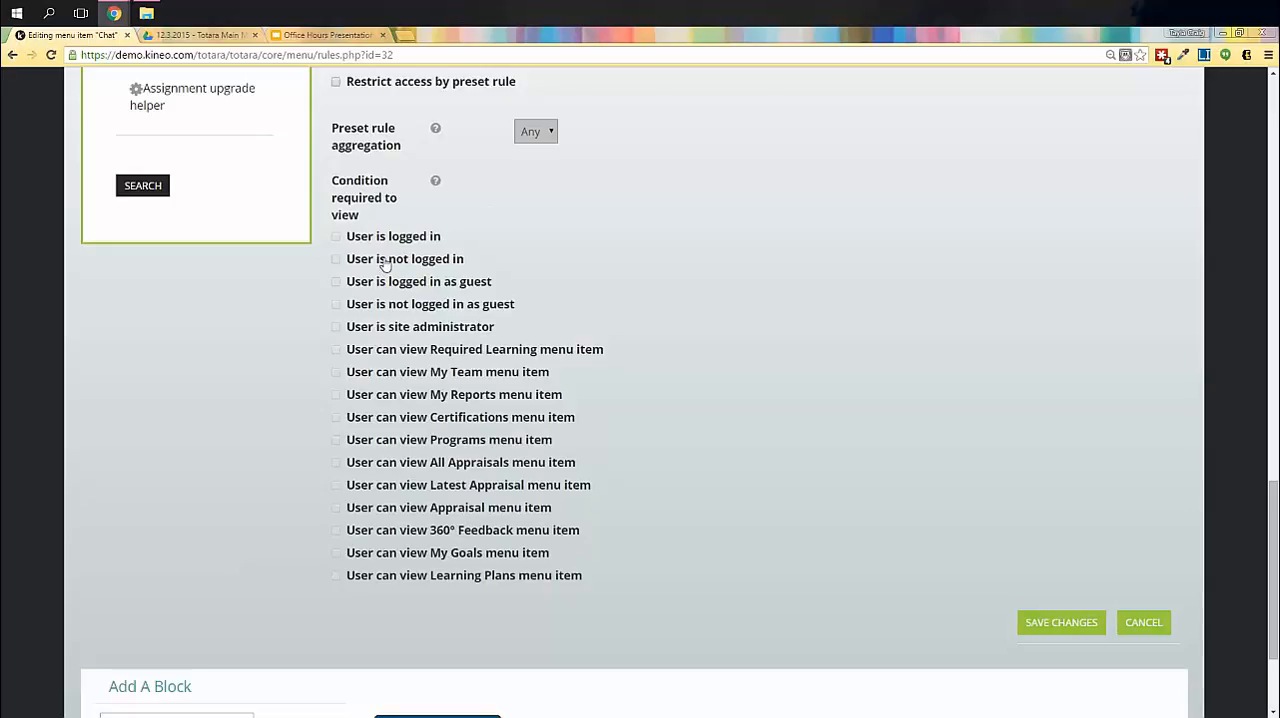
pyautogui.scroll(1, 385, 263)
pyautogui.click(336, 148)
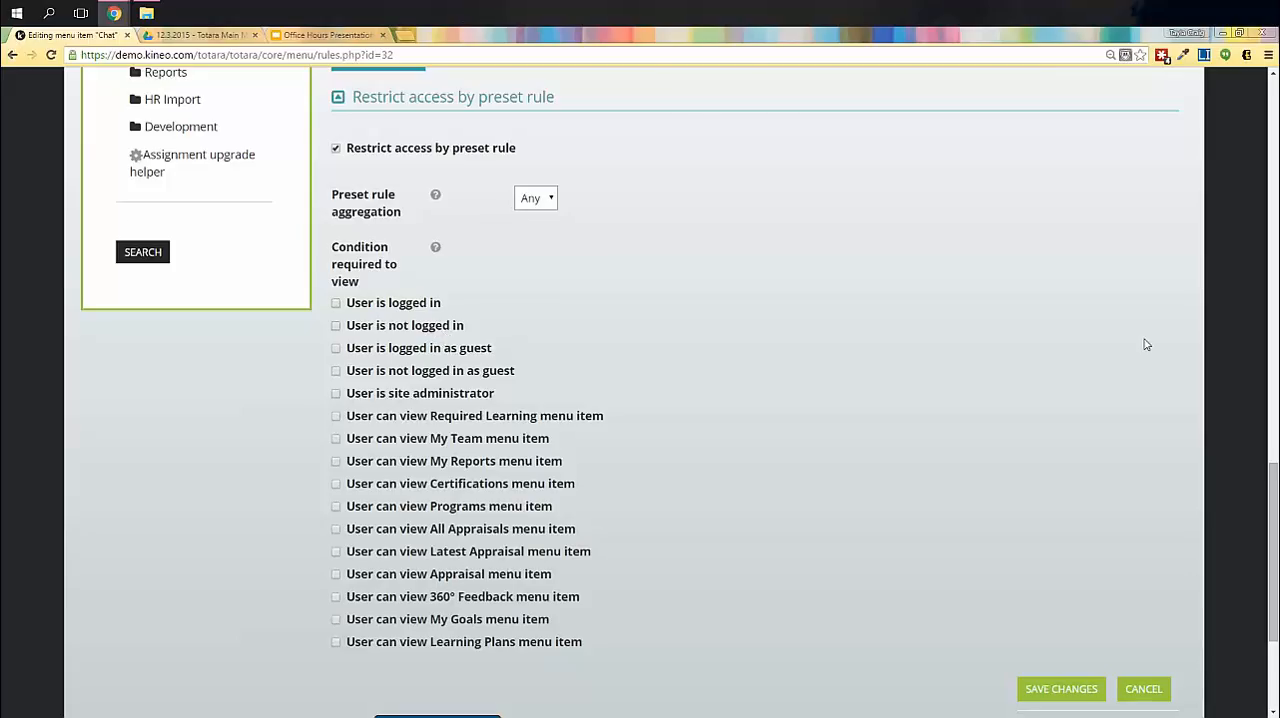
# - Review the Chat item's access restrictions and try to save them with the preset rule restriction enabled but no condition selected
pyautogui.scroll(5, 1128, 400)
pyautogui.scroll(14, 1115, 418)
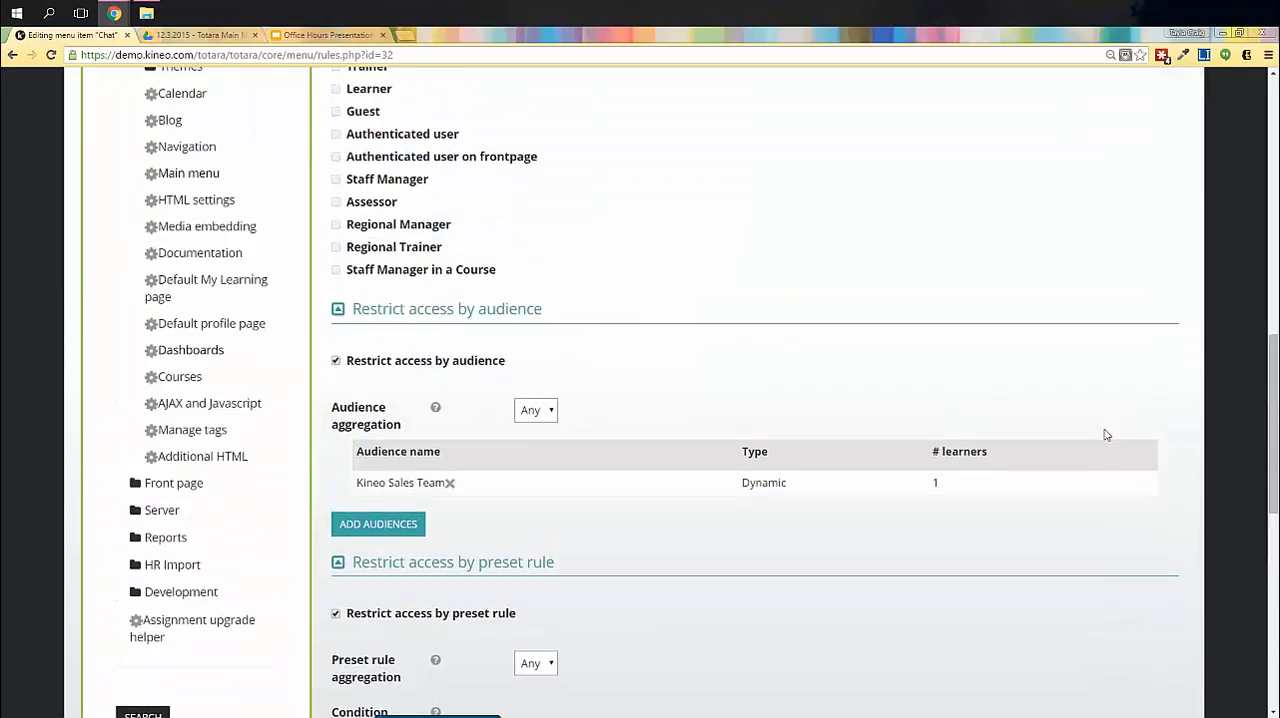
pyautogui.scroll(8, 1106, 435)
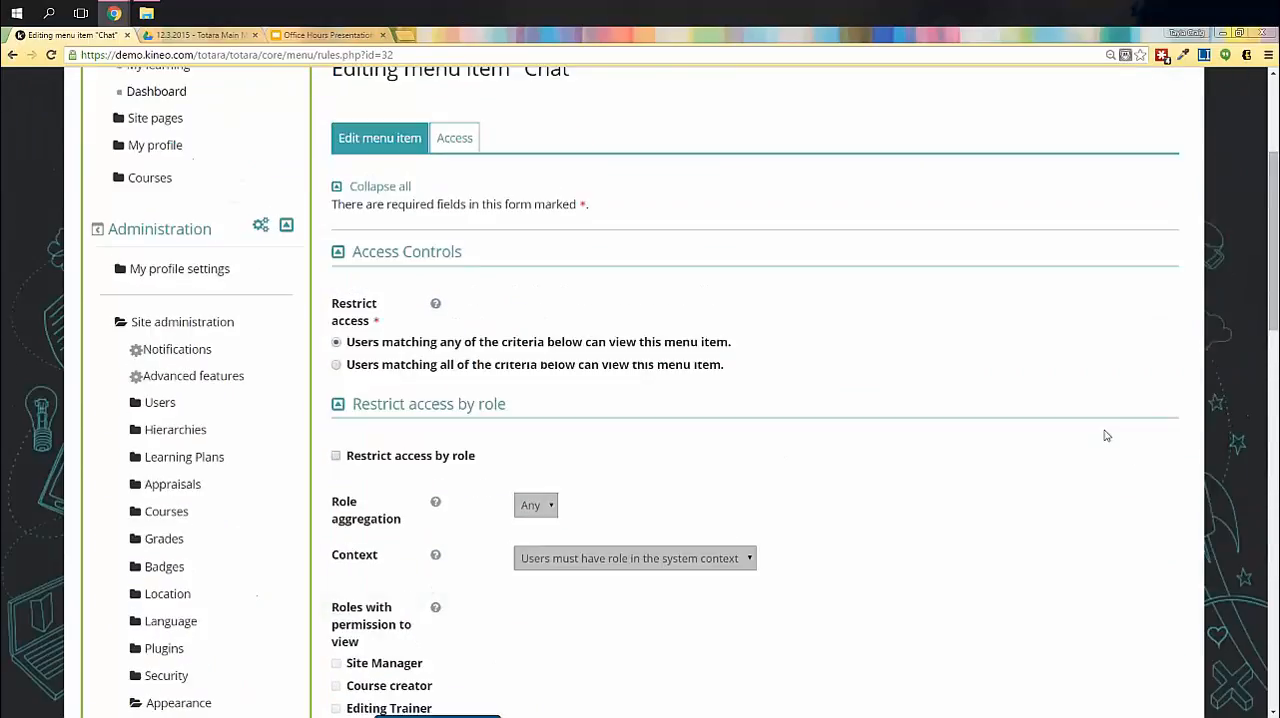
pyautogui.scroll(-10, 1105, 436)
pyautogui.scroll(-8, 1105, 437)
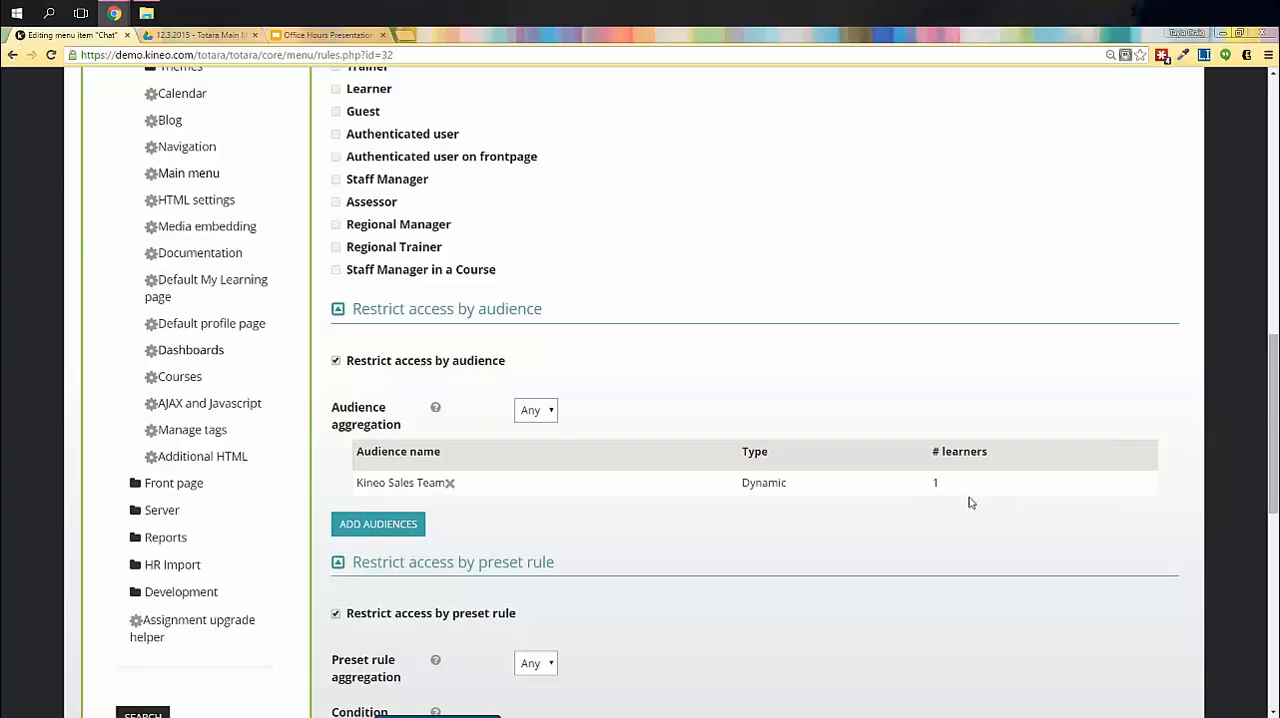
pyautogui.scroll(-3, 450, 232)
pyautogui.scroll(-4, 1046, 469)
pyautogui.click(1058, 453)
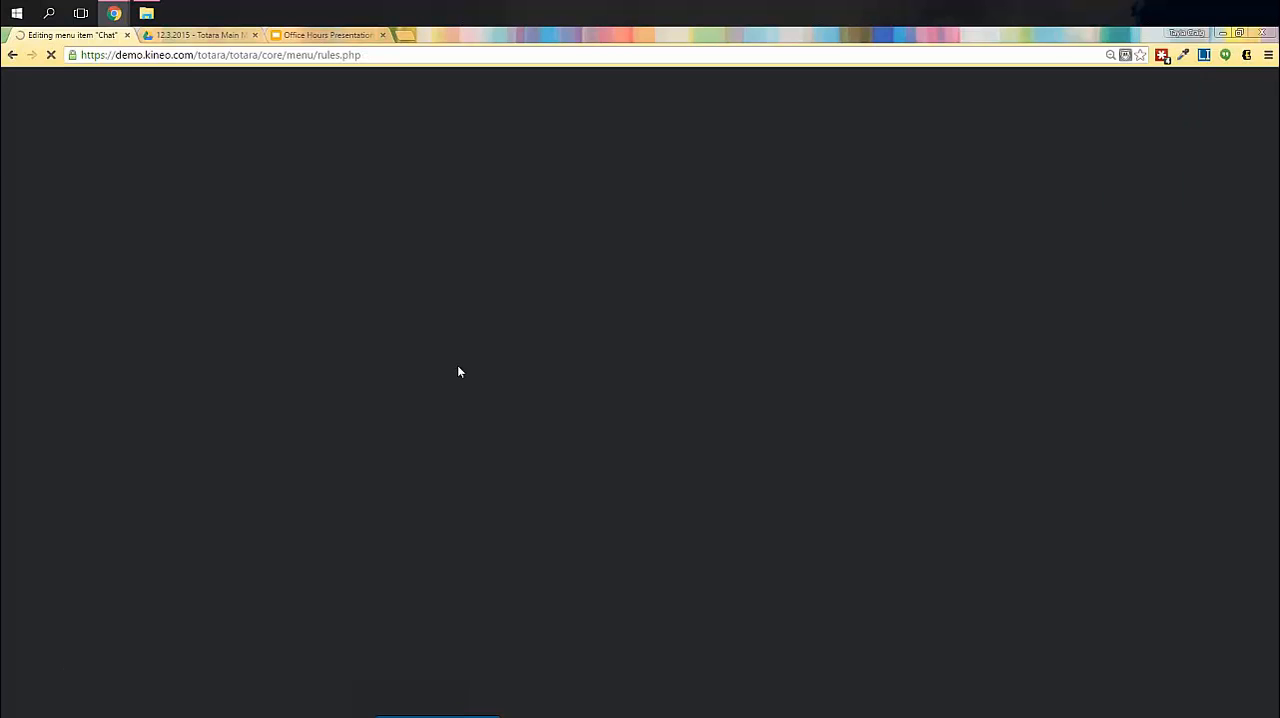
# - Disable Restrict access by preset rule for the Chat item and save its access rules
pyautogui.scroll(-10, 463, 440)
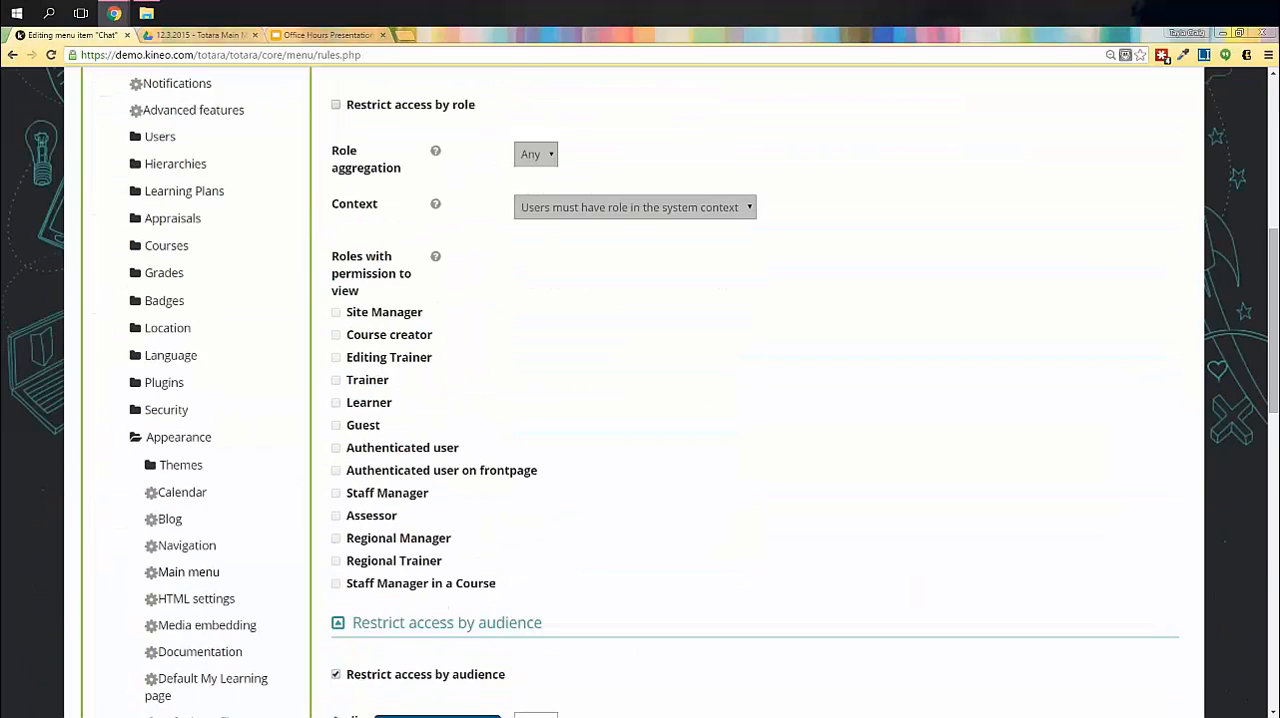
pyautogui.scroll(-2, 465, 430)
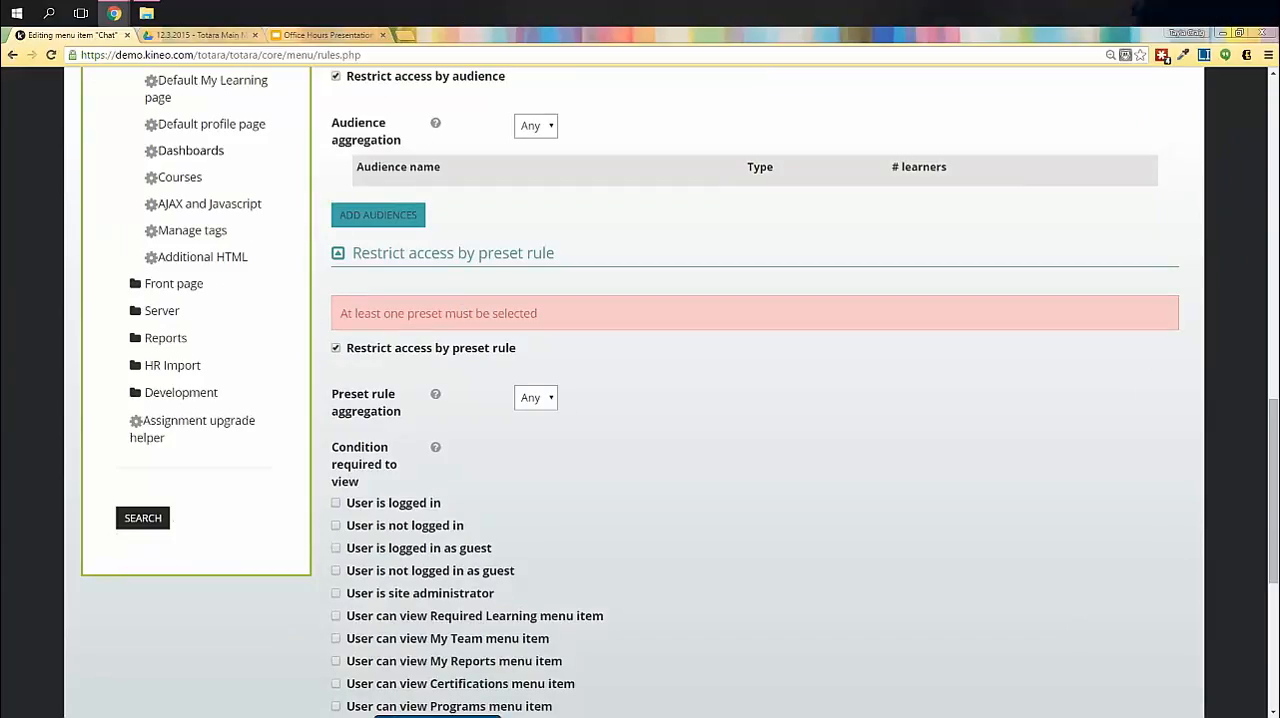
pyautogui.moveTo(342, 314); pyautogui.dragTo(538, 314)
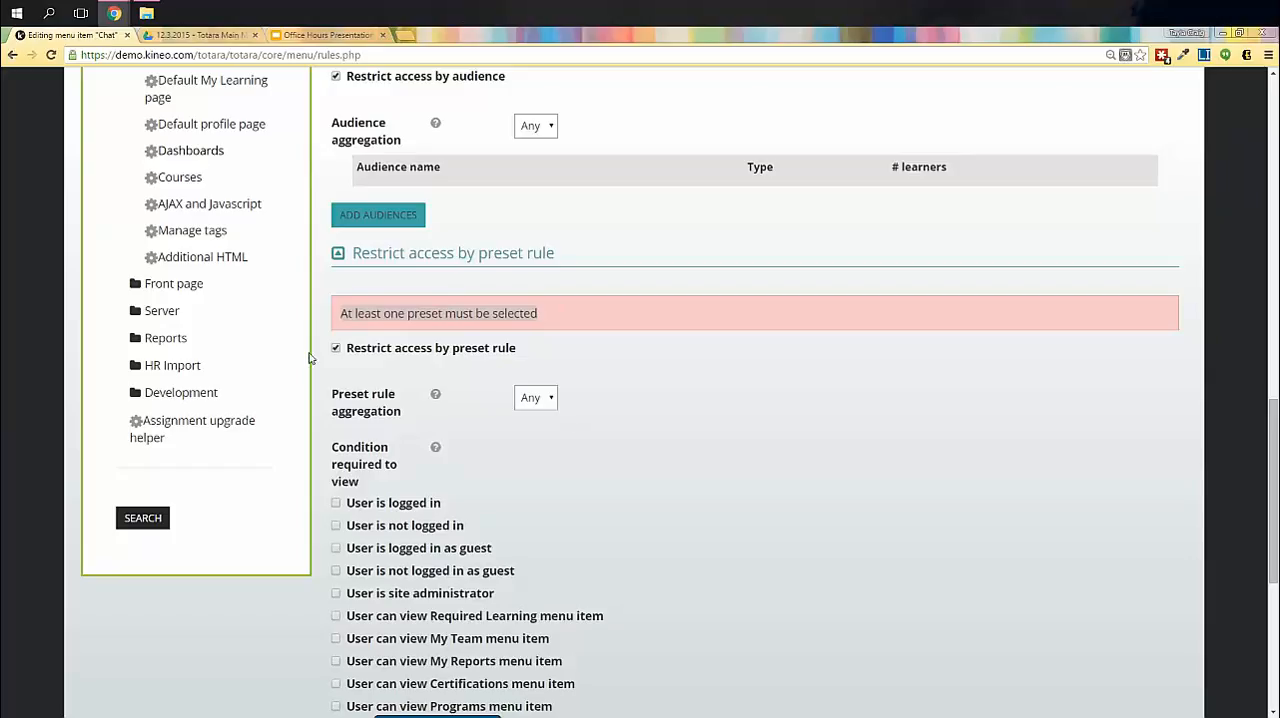
pyautogui.click(356, 350)
pyautogui.scroll(-1, 797, 496)
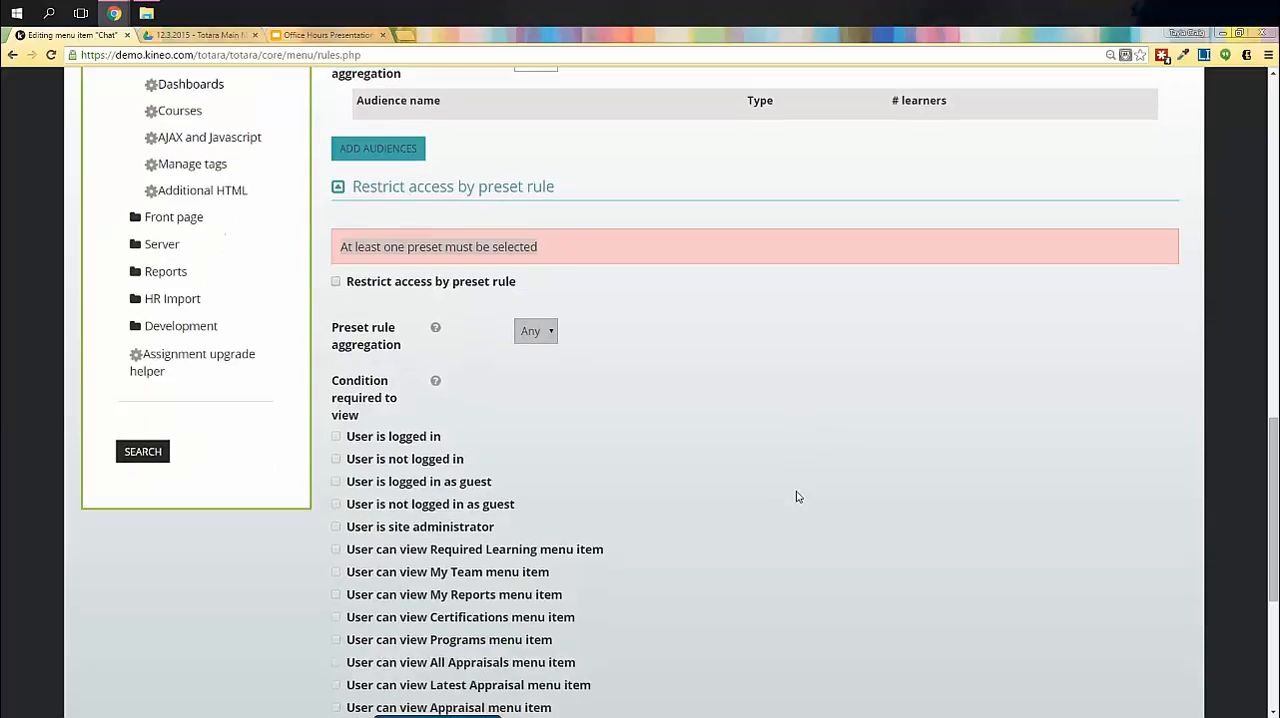
pyautogui.scroll(-2, 797, 496)
pyautogui.click(1058, 690)
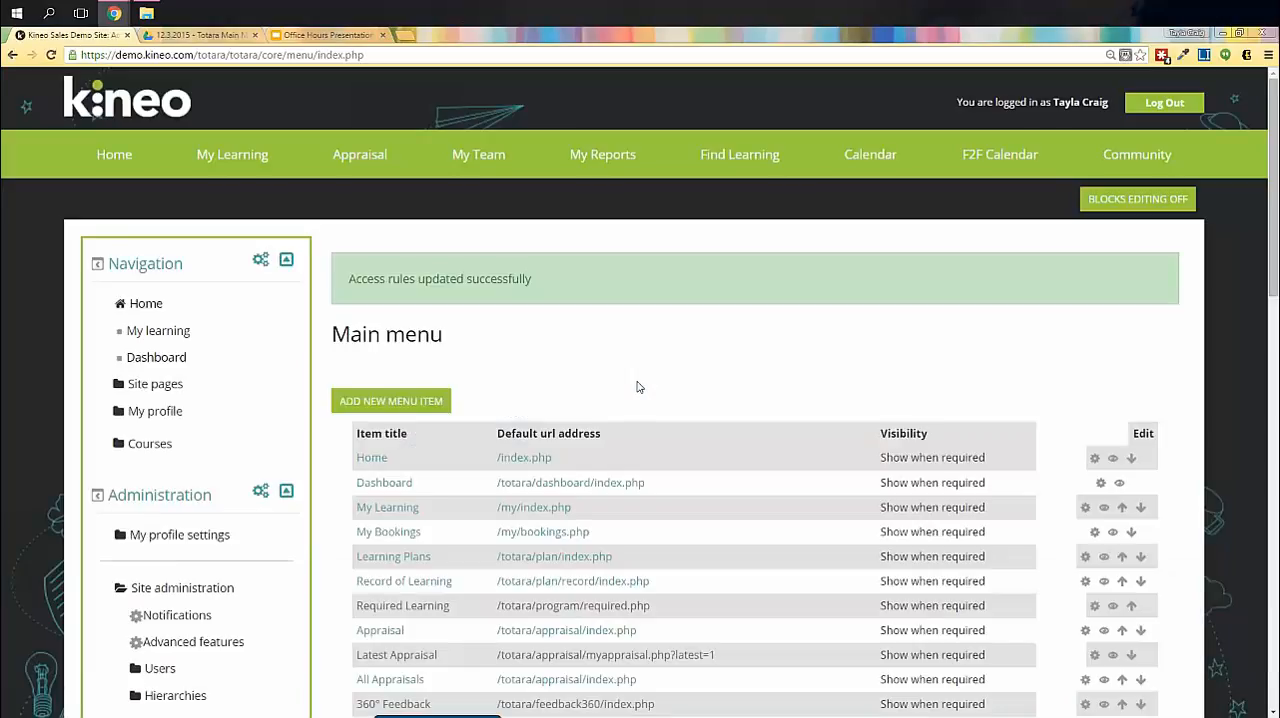
# - Open the site's list of available audiences from the user accounts administration
pyautogui.scroll(-2, 638, 387)
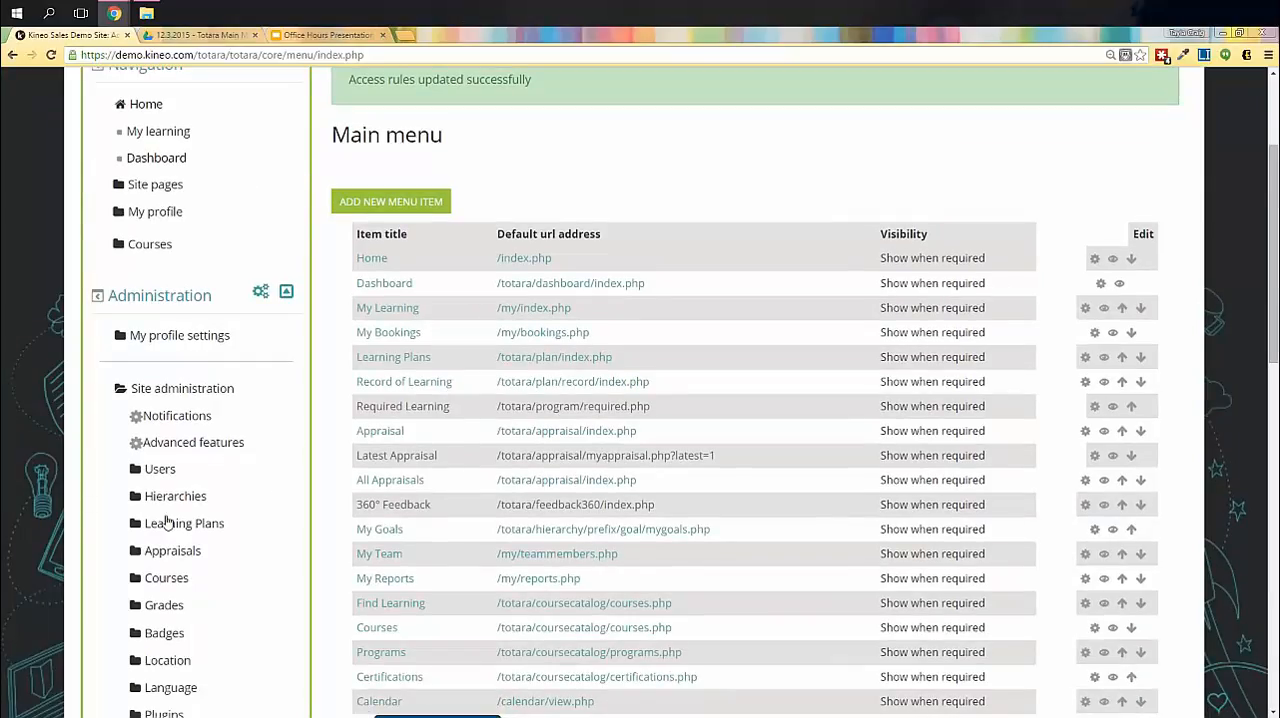
pyautogui.click(160, 469)
pyautogui.scroll(-1, 330, 530)
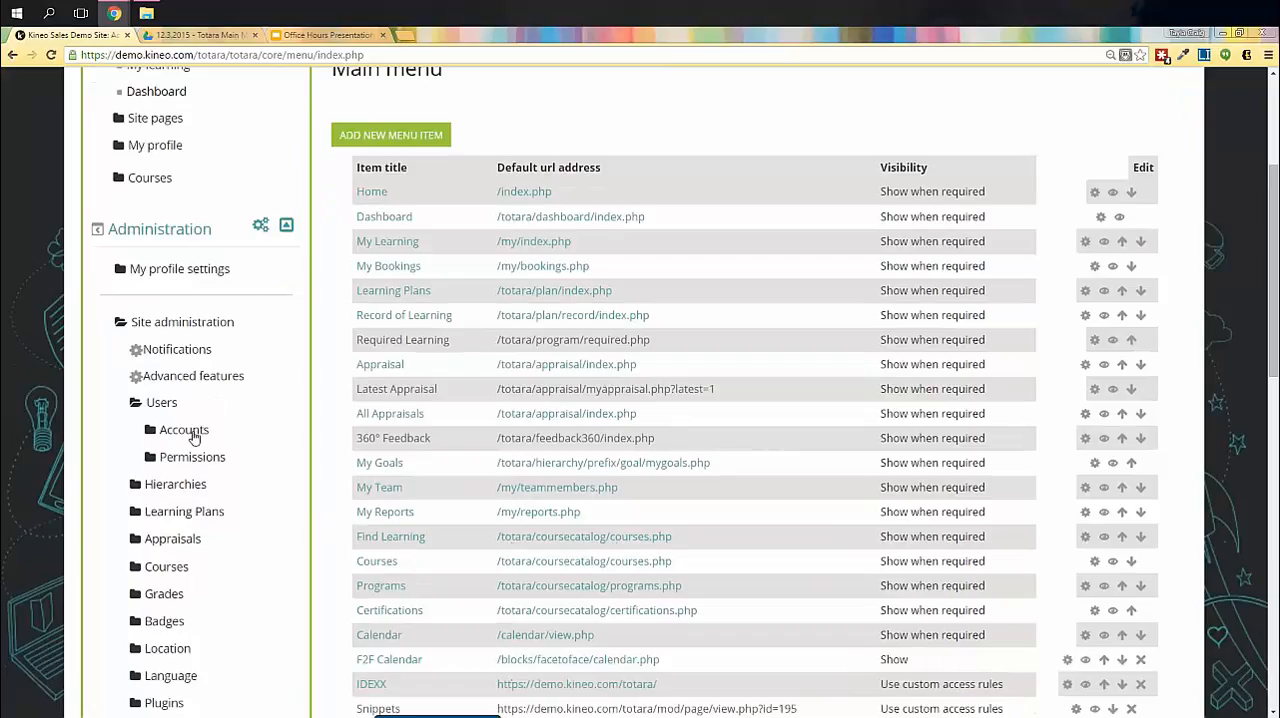
pyautogui.click(185, 430)
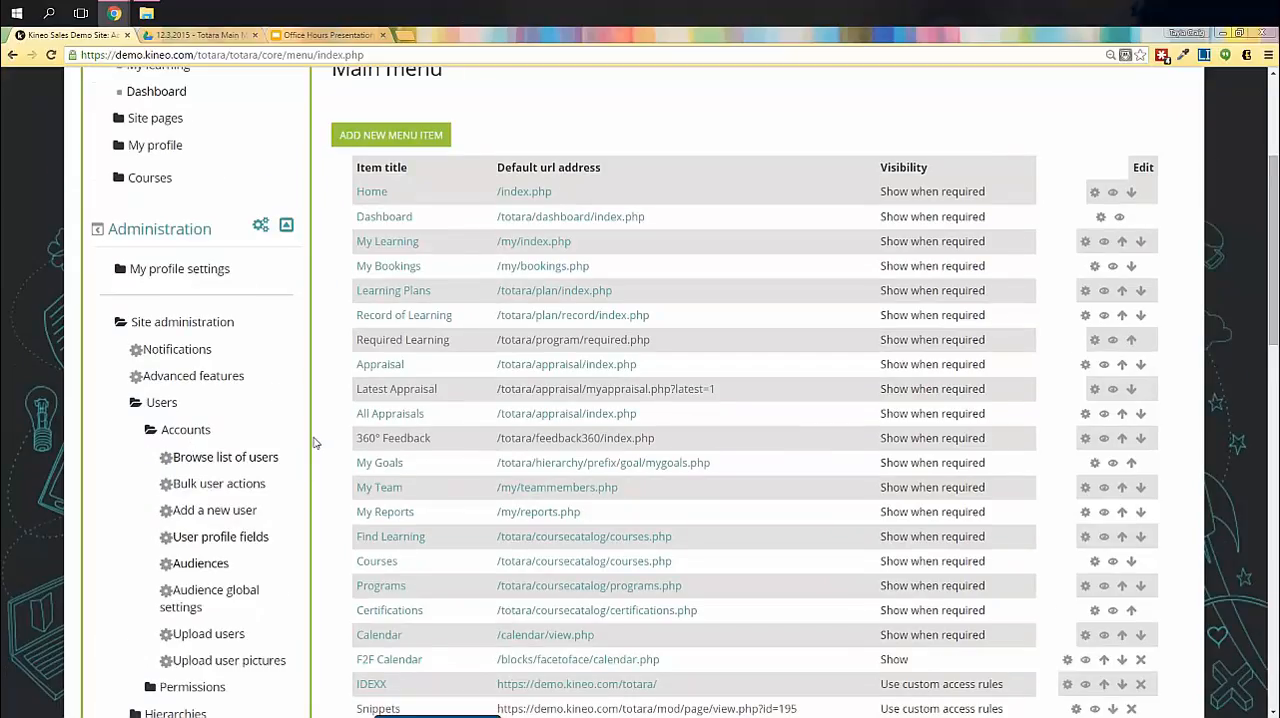
pyautogui.scroll(-1, 315, 455)
pyautogui.click(182, 496)
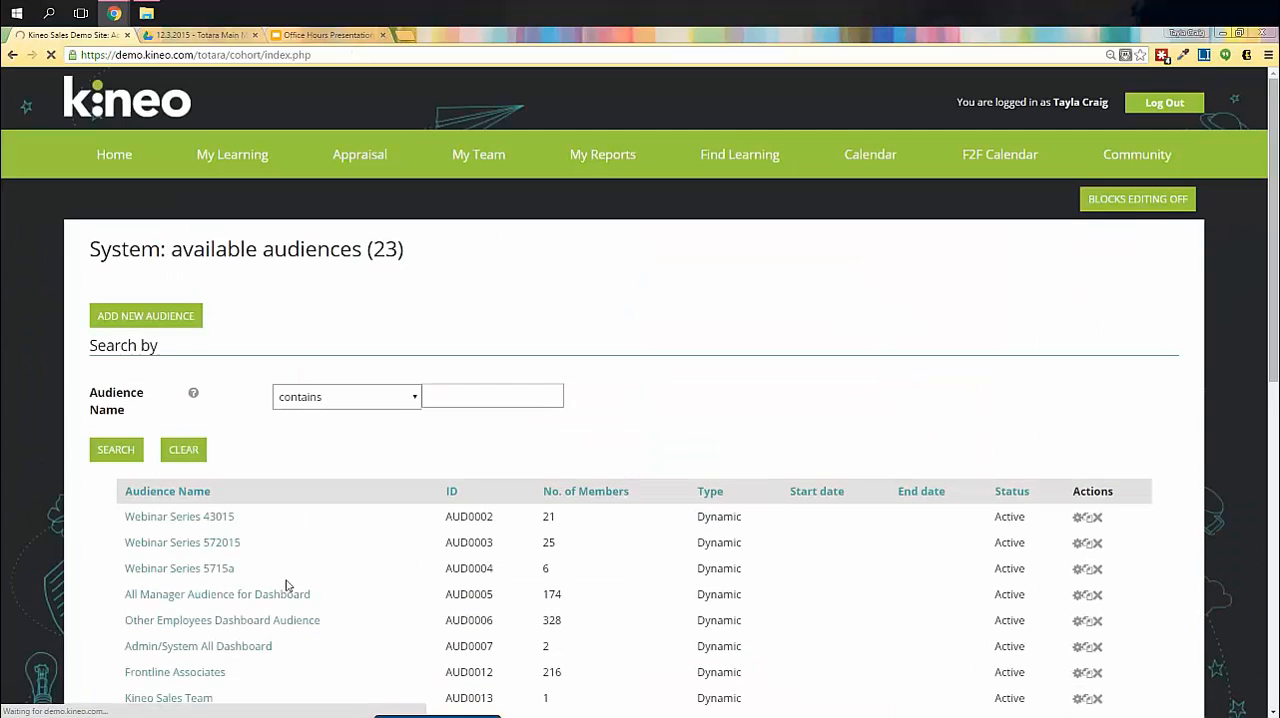
# - Look through the available audiences and open the Kineo Sales Team audience
pyautogui.scroll(-3, 286, 585)
pyautogui.scroll(-6, 286, 585)
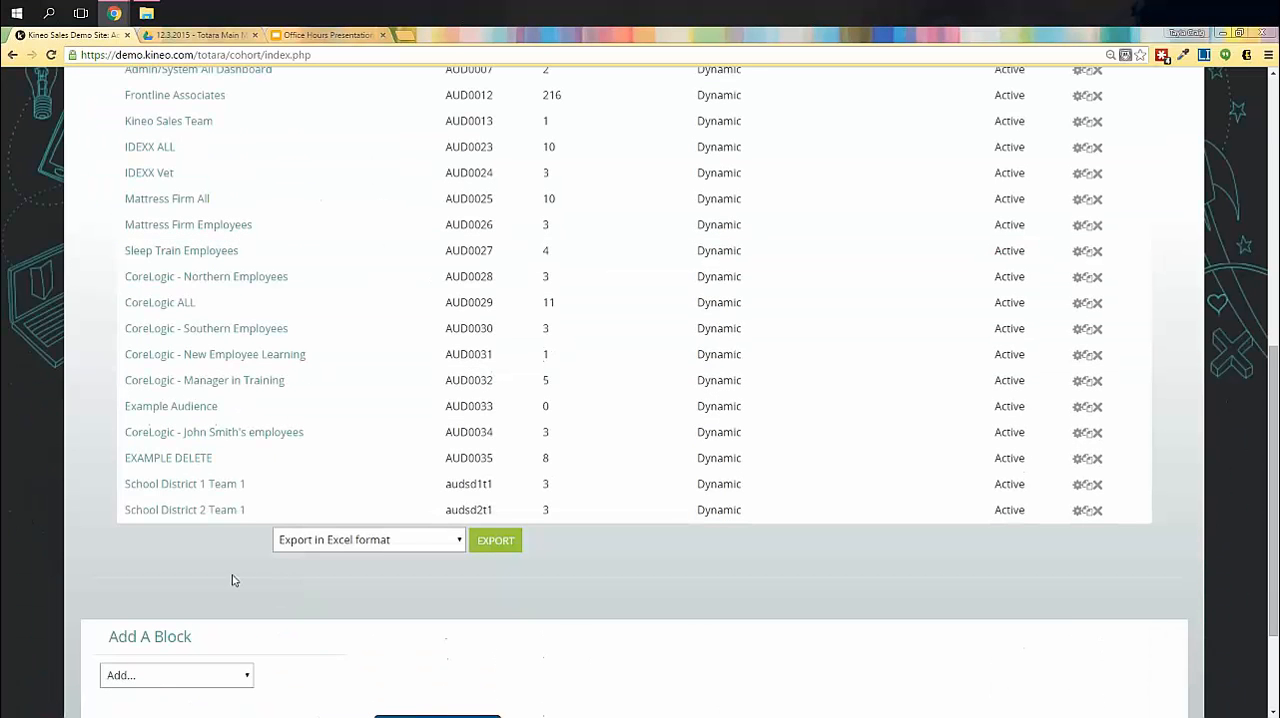
pyautogui.scroll(2, 230, 580)
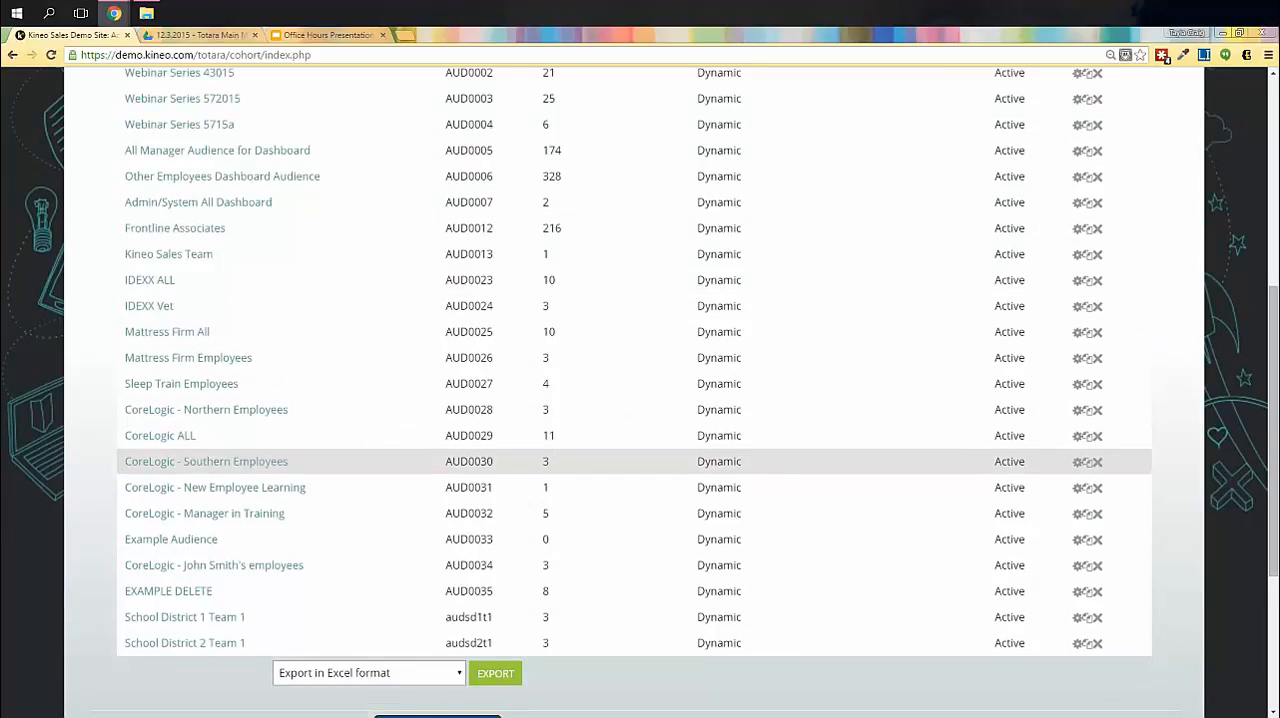
pyautogui.scroll(1, 205, 455)
pyautogui.click(168, 322)
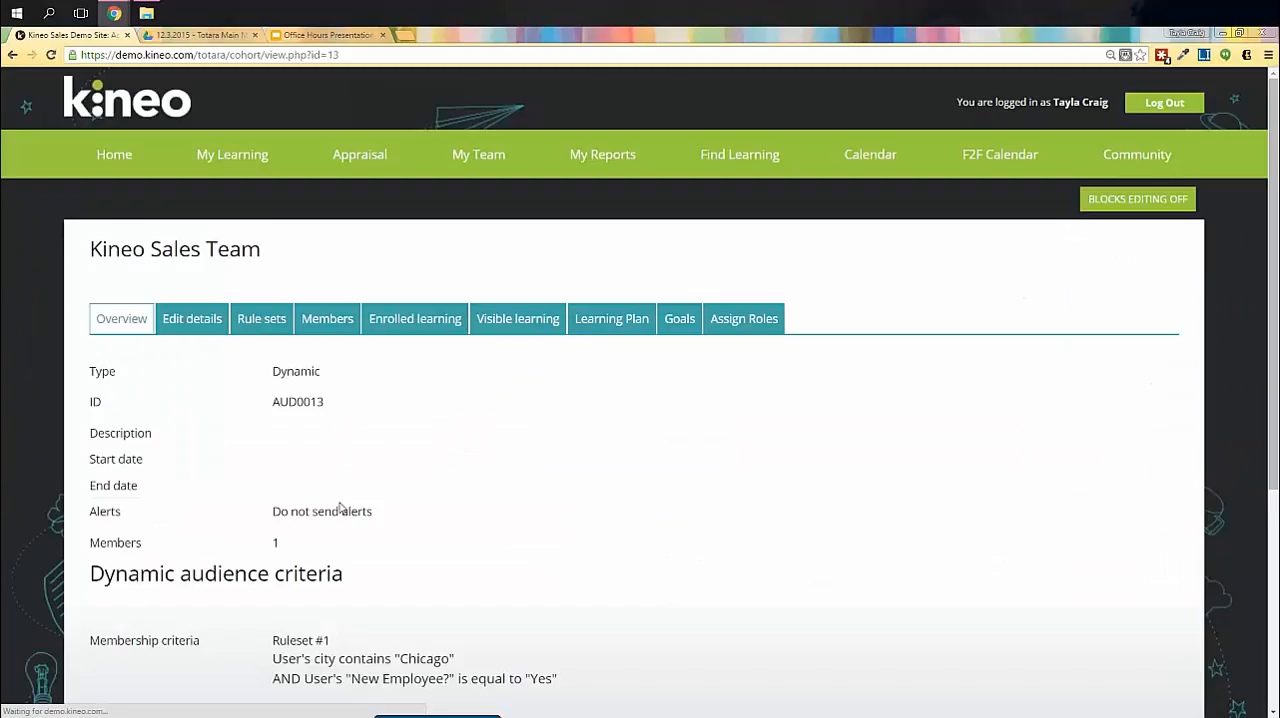
# - View the members of the Kineo Sales Team audience and open the listed member's profile
pyautogui.click(346, 330)
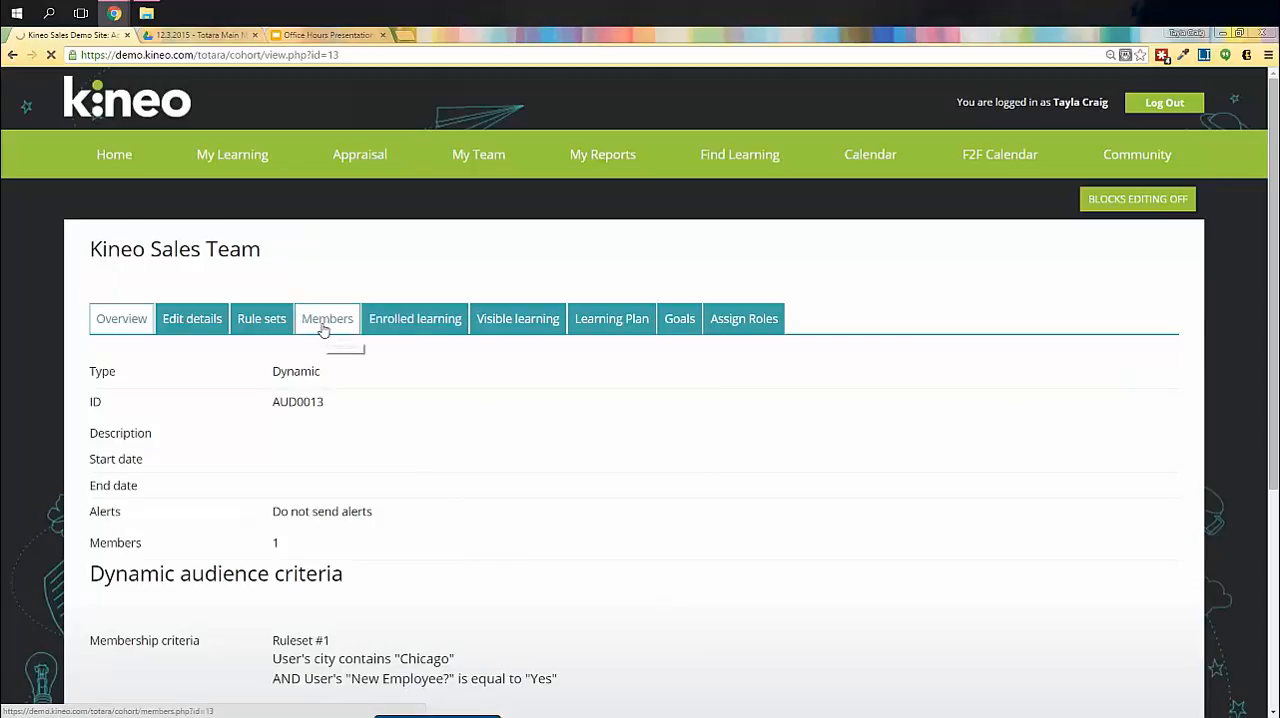
pyautogui.scroll(-1, 114, 523)
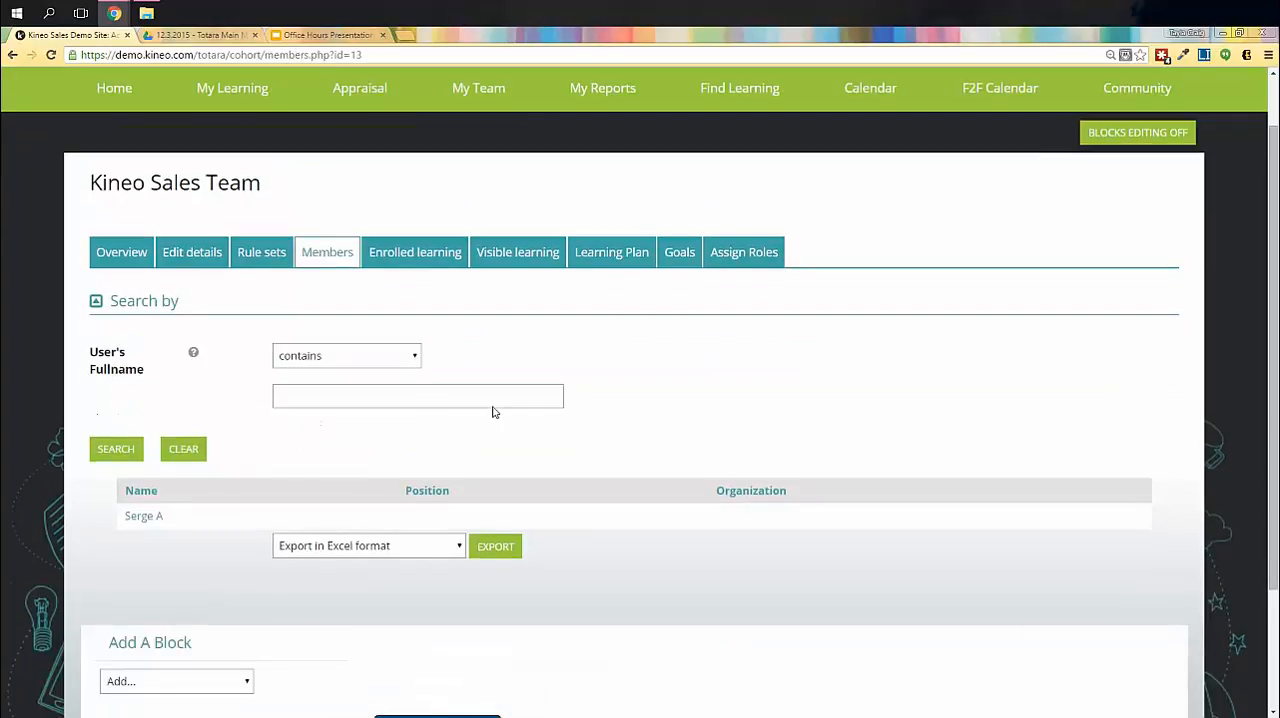
pyautogui.click(150, 517)
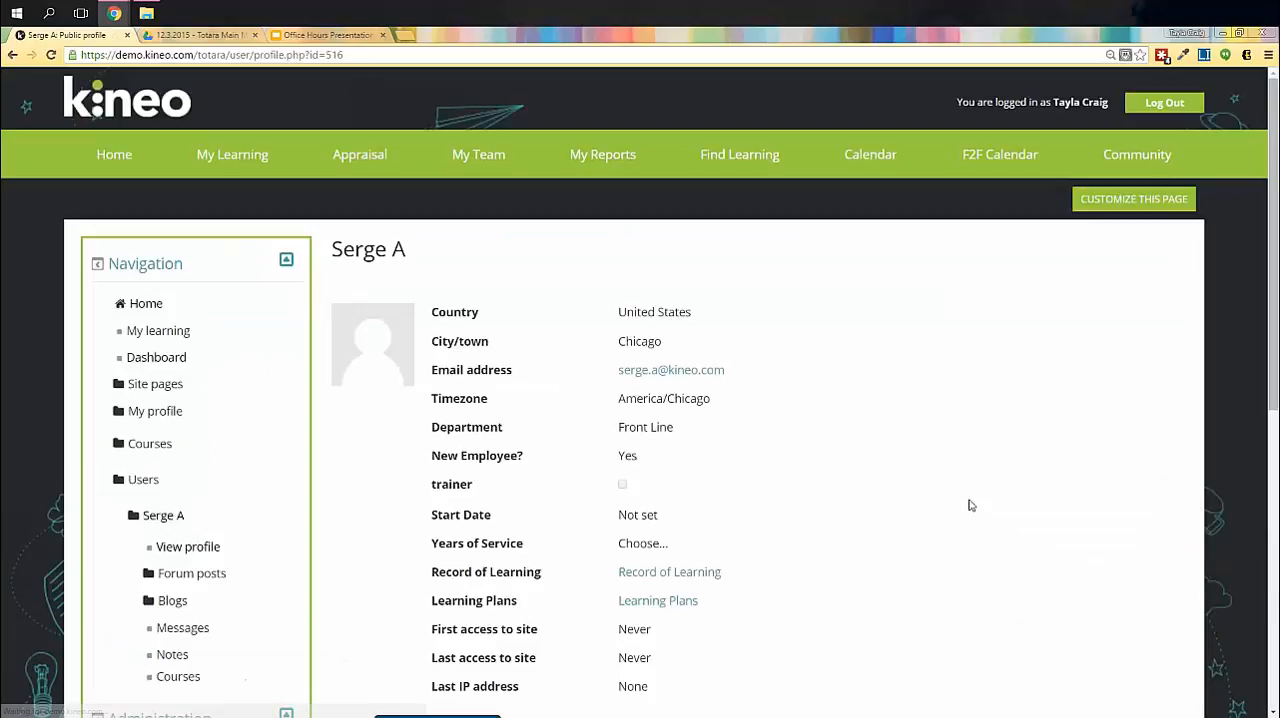
# - Log in as the Kineo Sales Team member from their profile and continue to the site
pyautogui.moveTo(1120, 155)
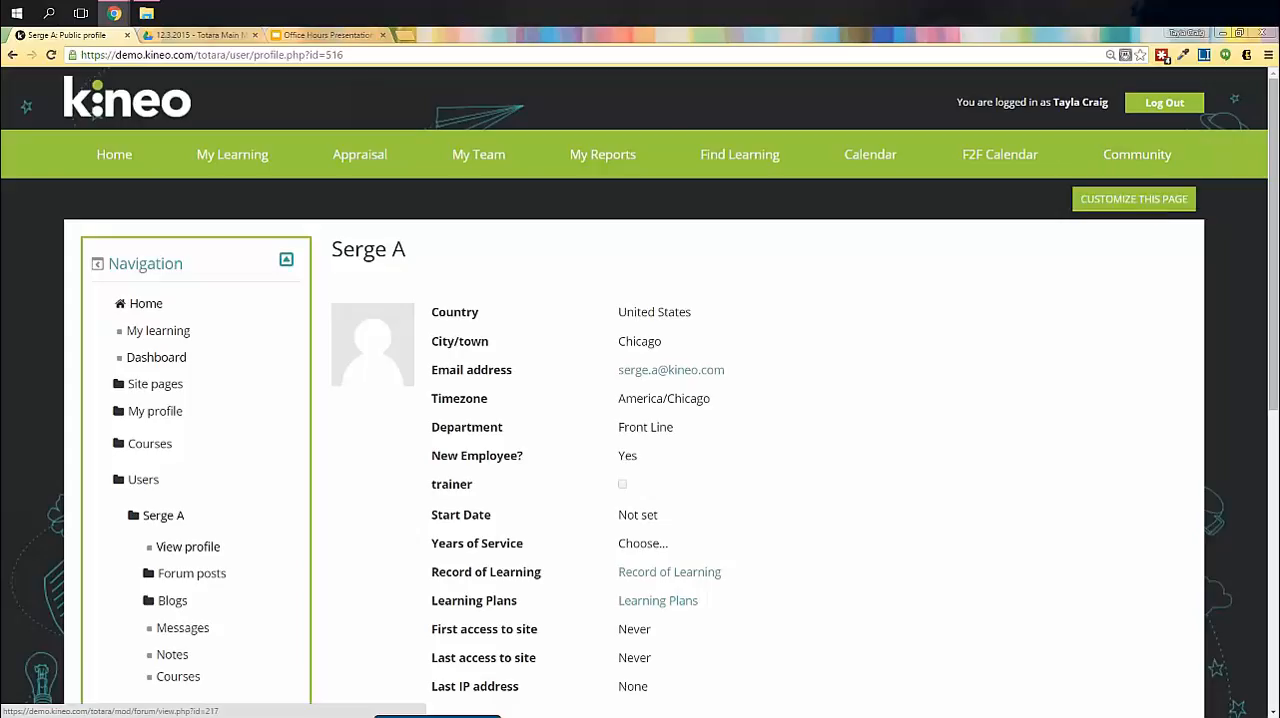
pyautogui.scroll(-2, 489, 533)
pyautogui.scroll(-3, 180, 455)
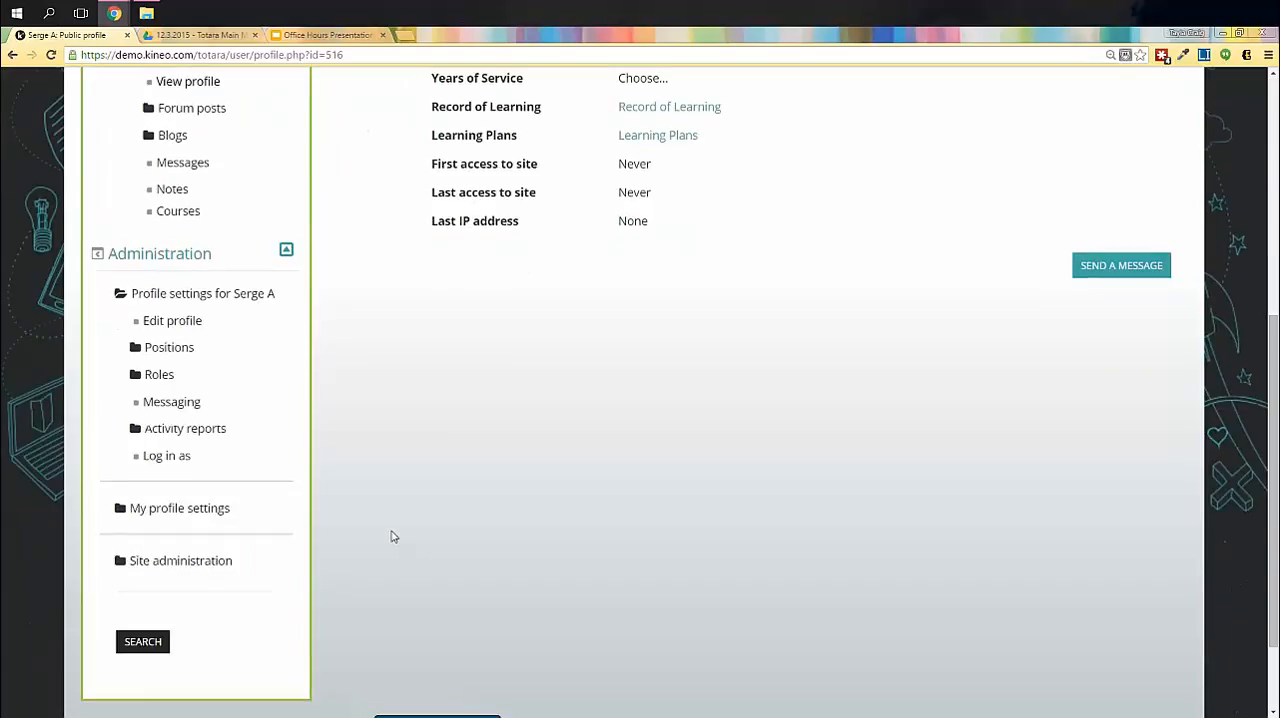
pyautogui.click(166, 455)
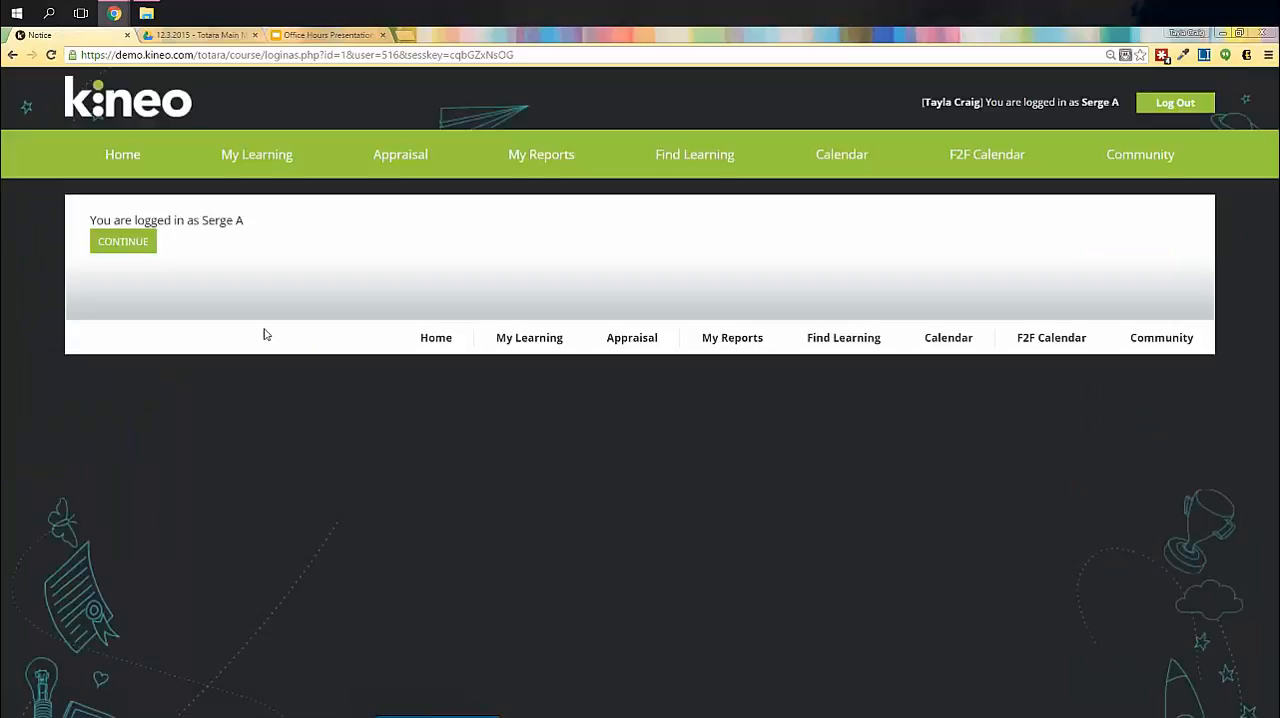
pyautogui.click(124, 242)
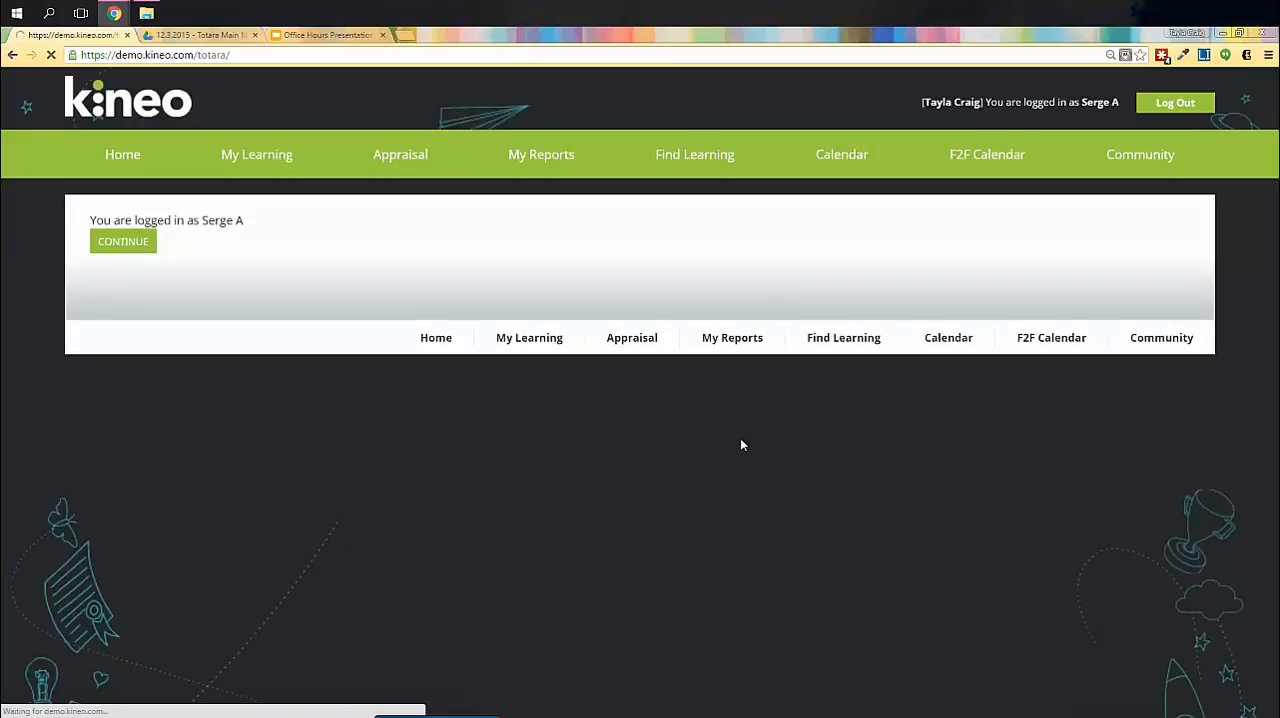